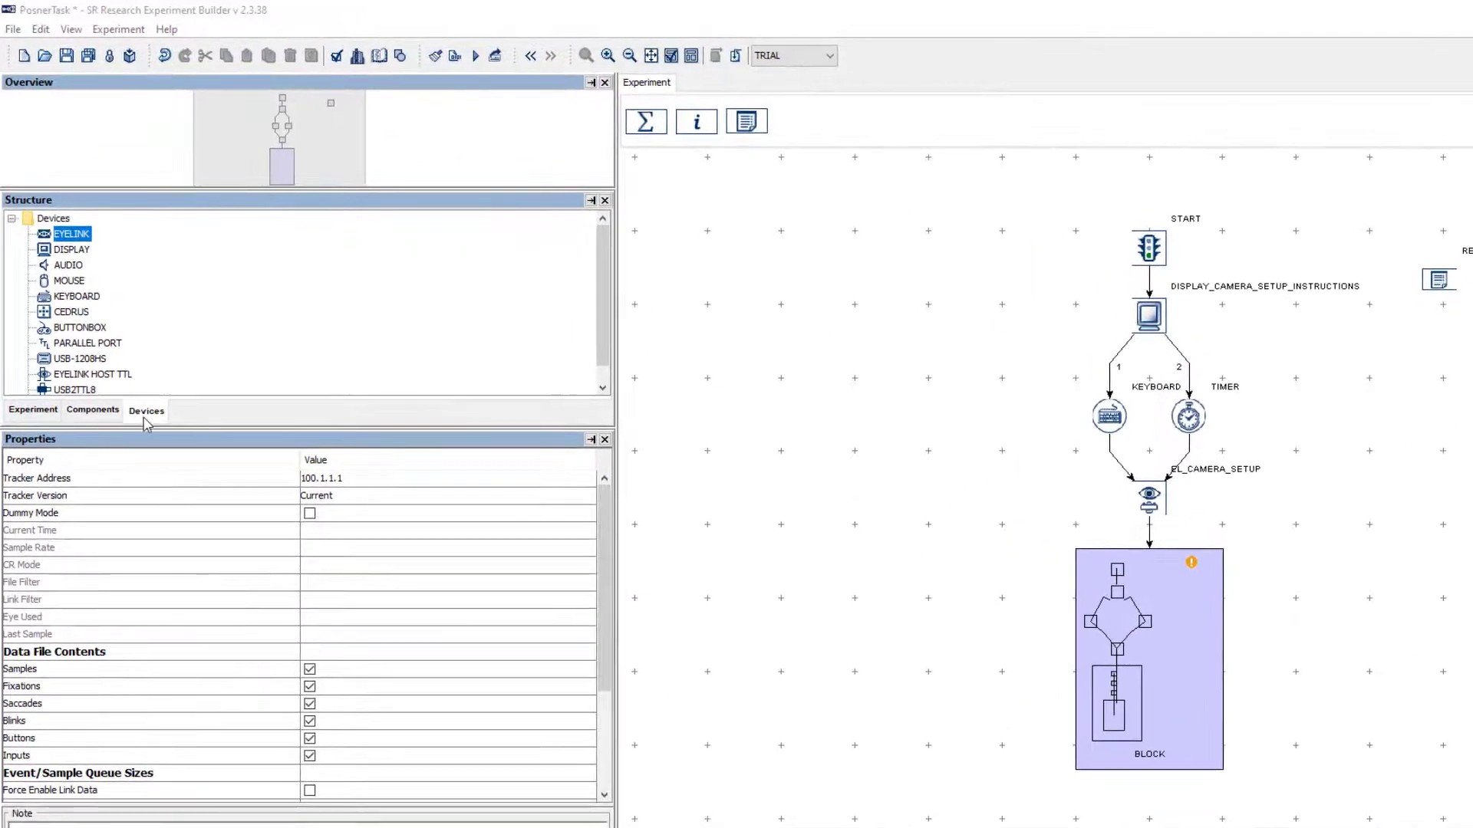
- Review the DISPLAY, AUDIO and EYELINK device settings in the project preferences, closing the preferences when done
left_click(143, 418)
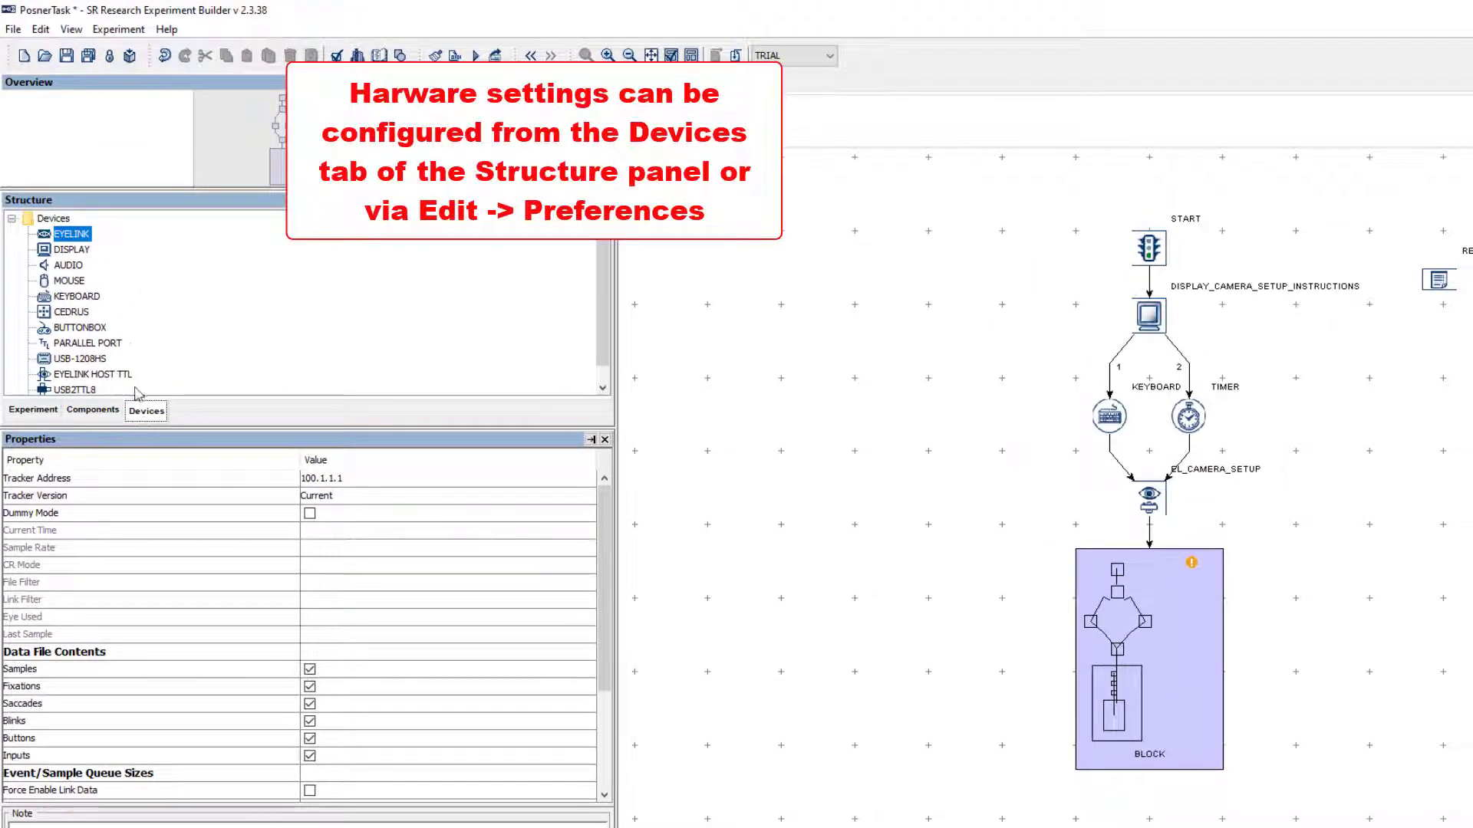
left_click(41, 29)
left_click(86, 264)
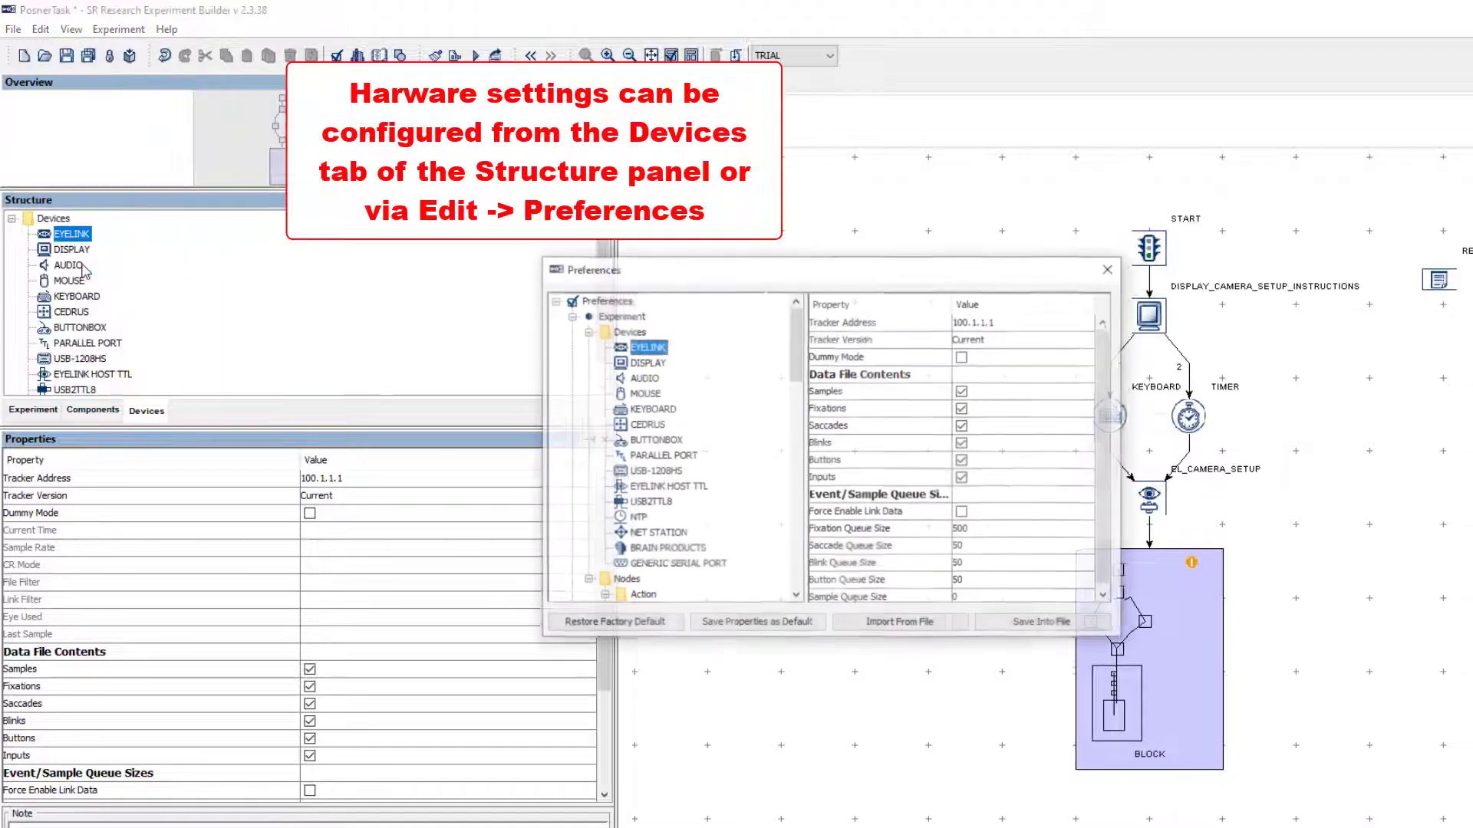
left_click(637, 362)
left_click(639, 378)
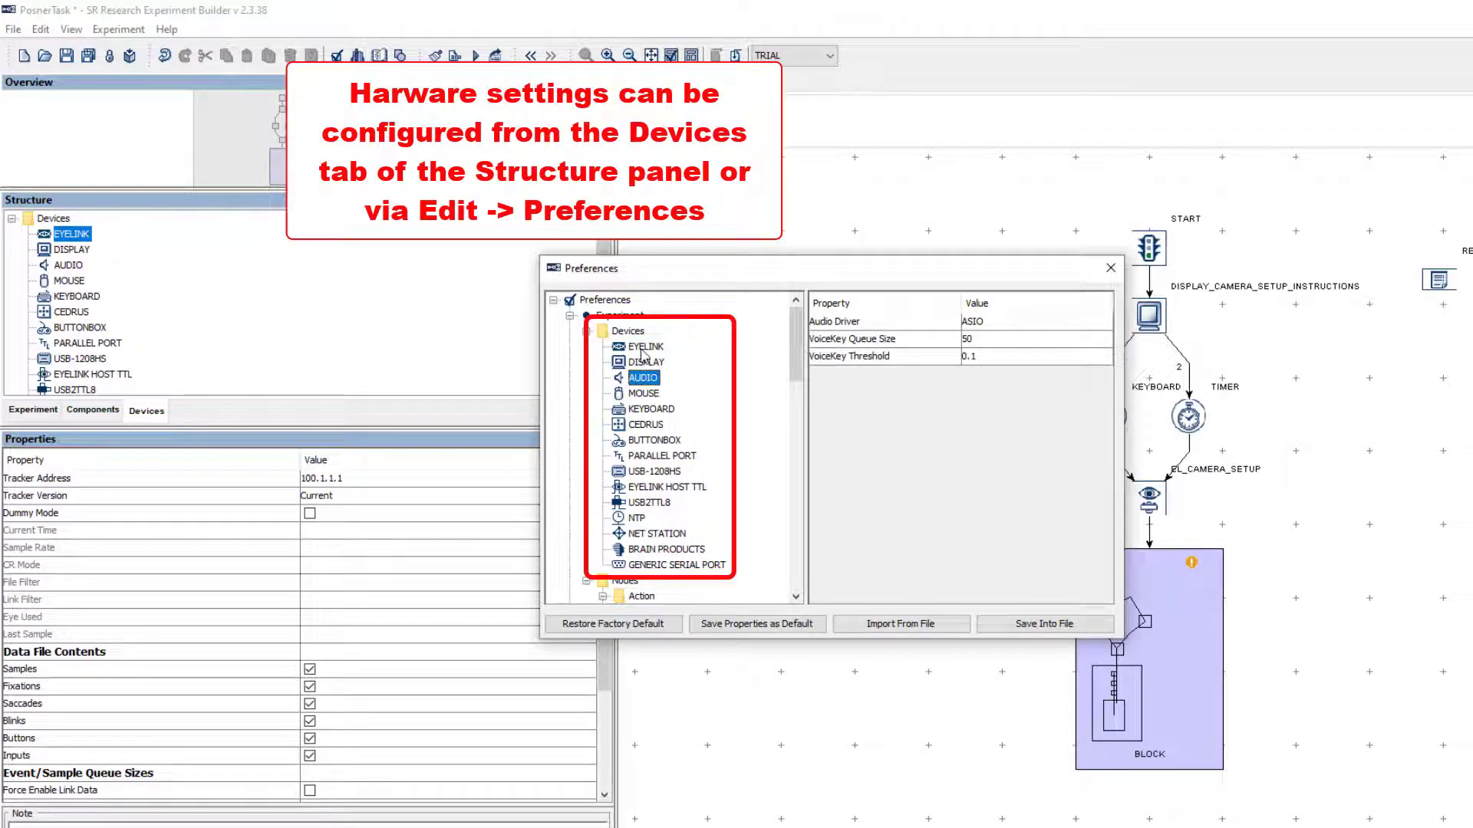
left_click(645, 347)
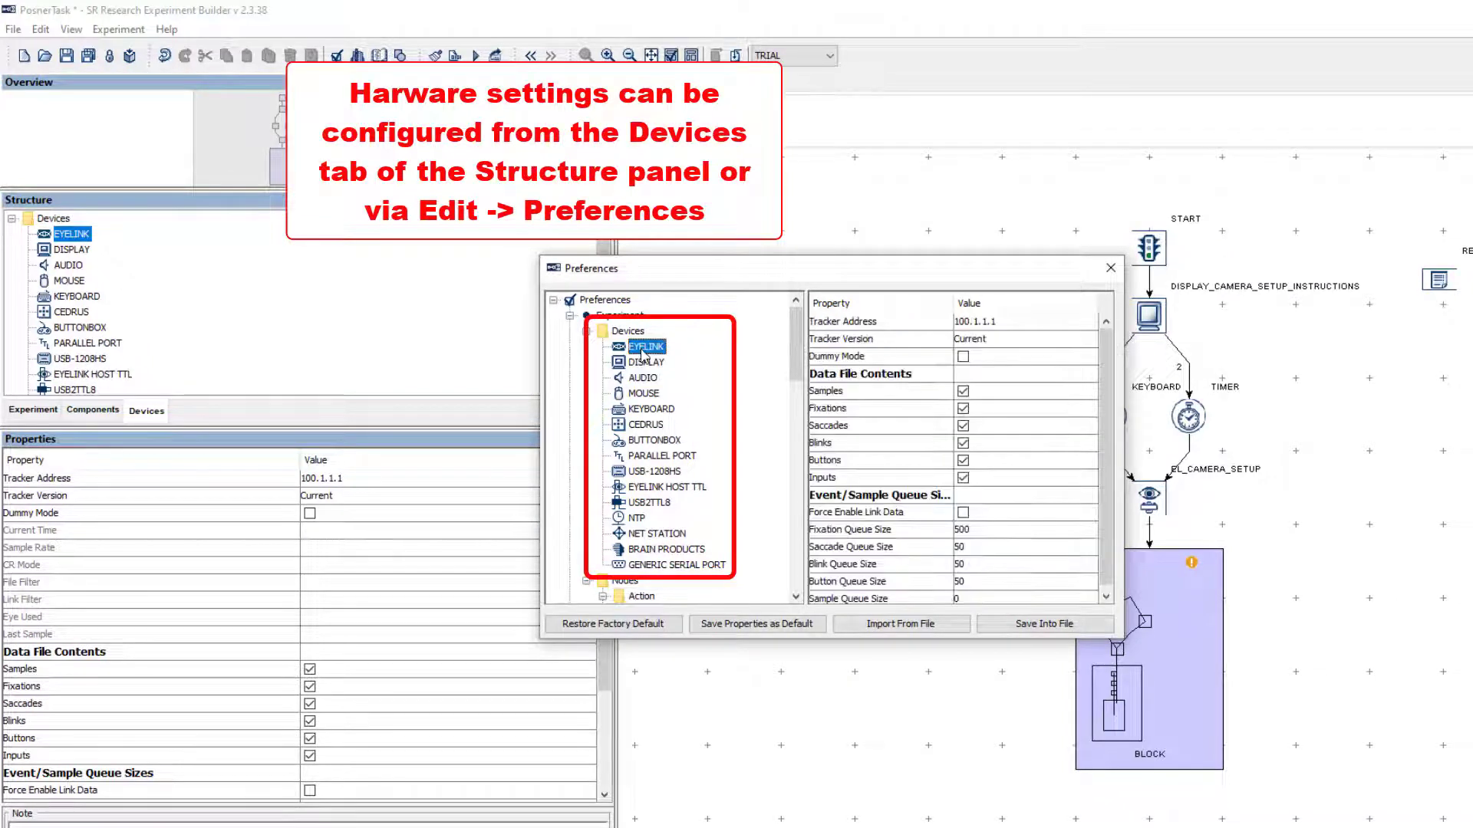
left_click(1110, 268)
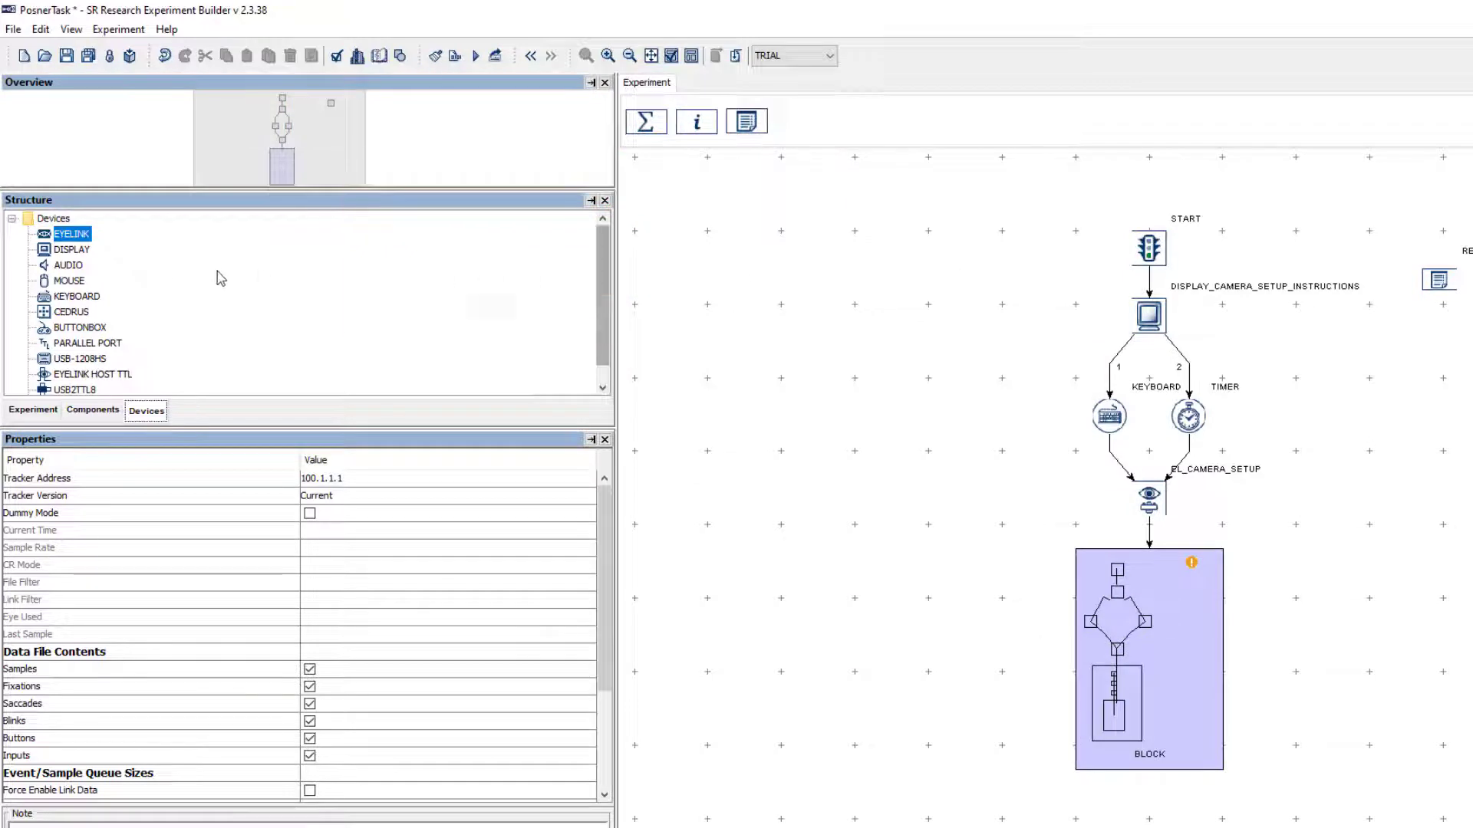
- Set the EYELINK device's tracker version to Eyelink II
left_click(74, 237)
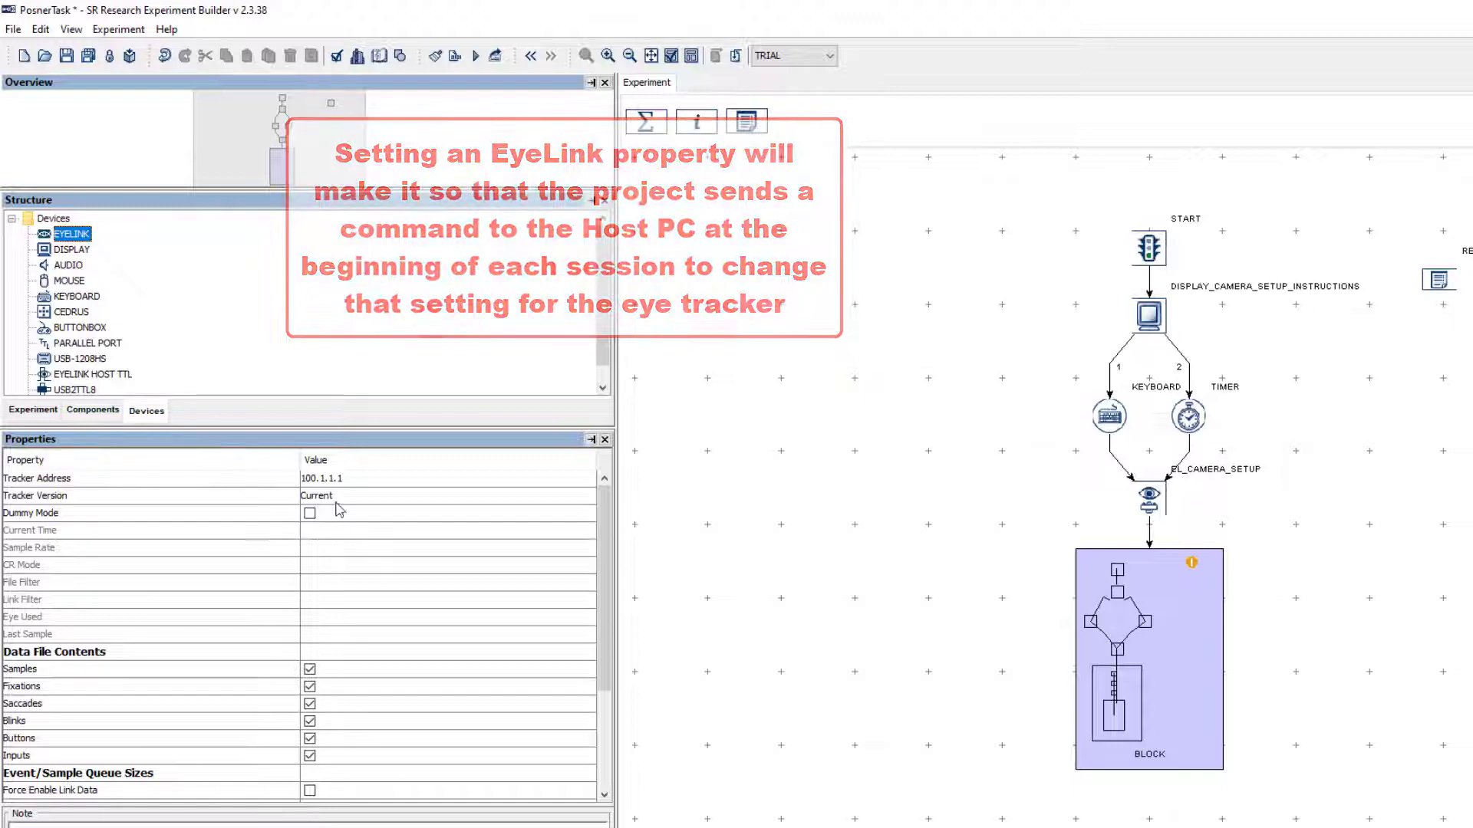
left_click(364, 500)
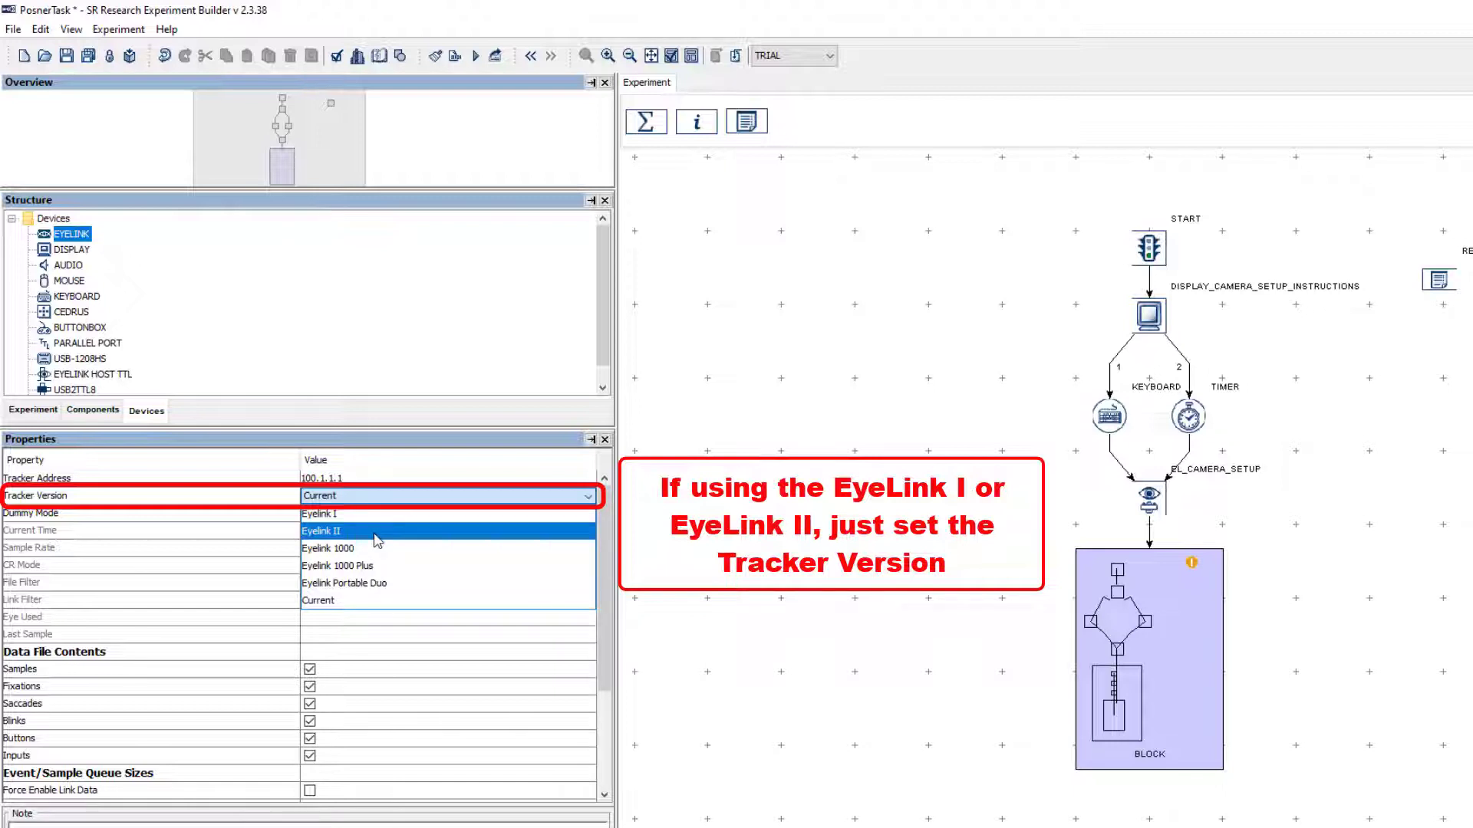
left_click(376, 531)
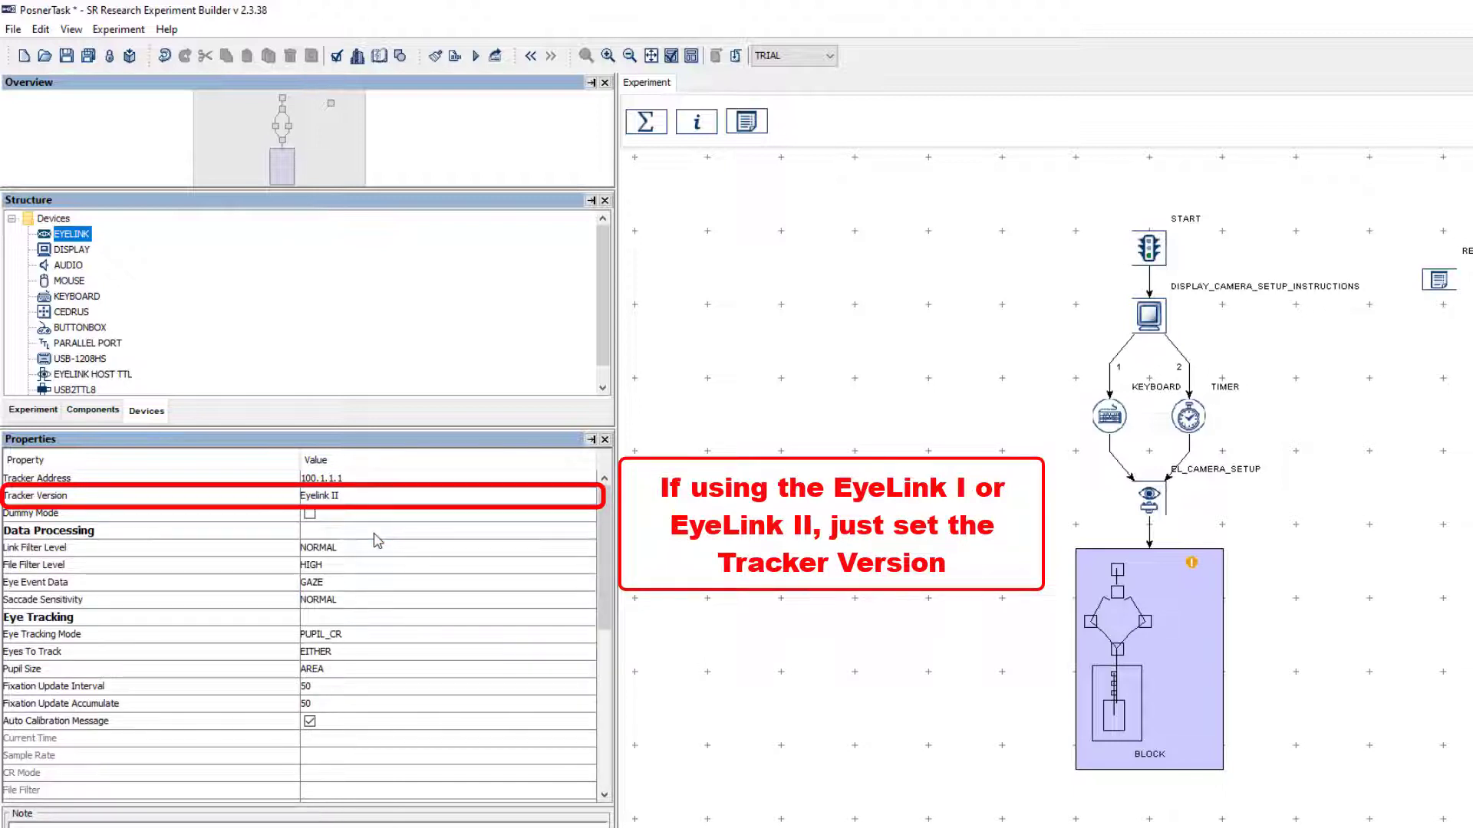
- Set the EYELINK device's tracker version to Eyelink 1000 with the Desktop camera mount
left_click(380, 497)
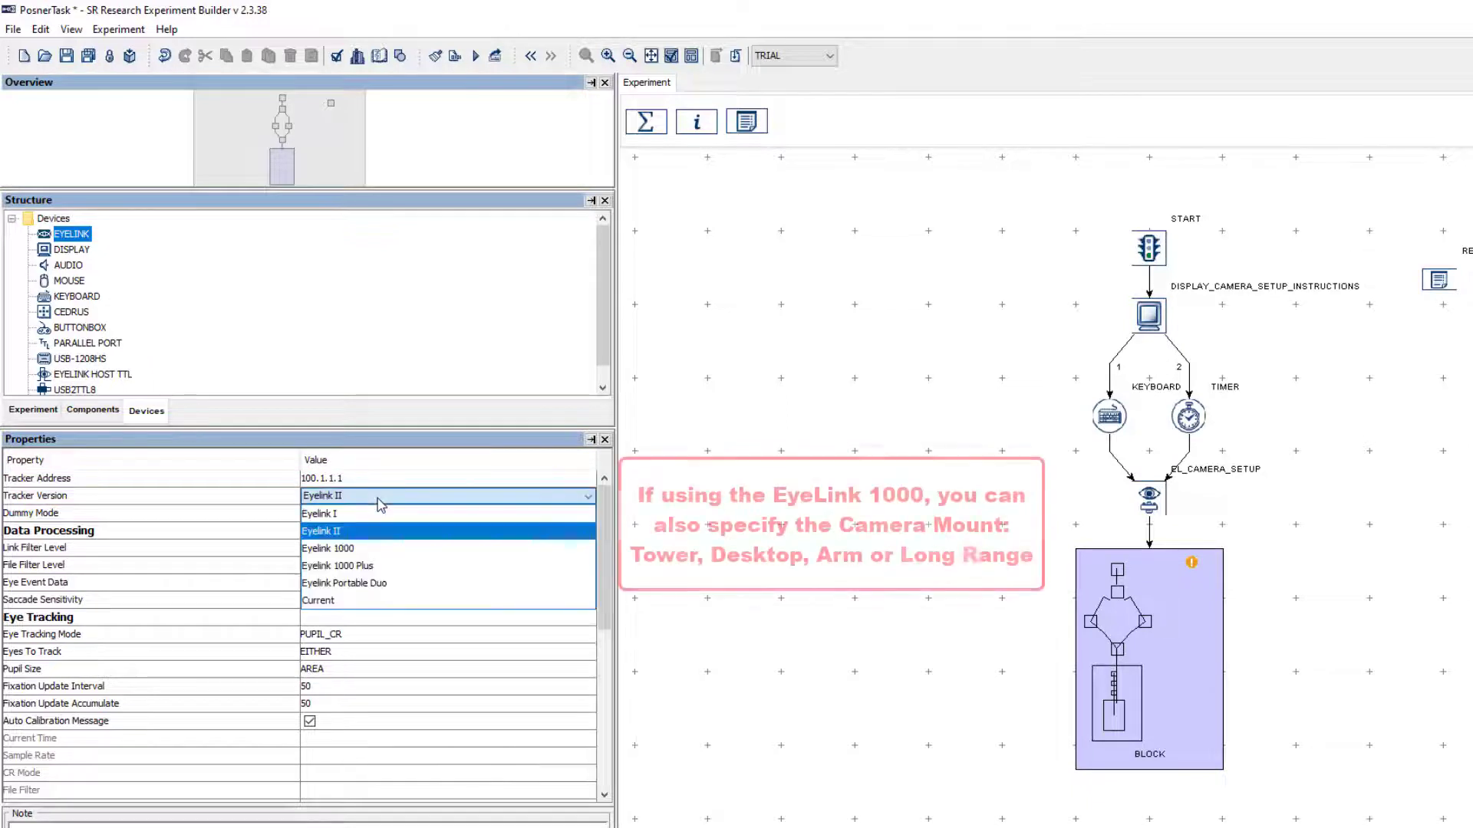
left_click(386, 550)
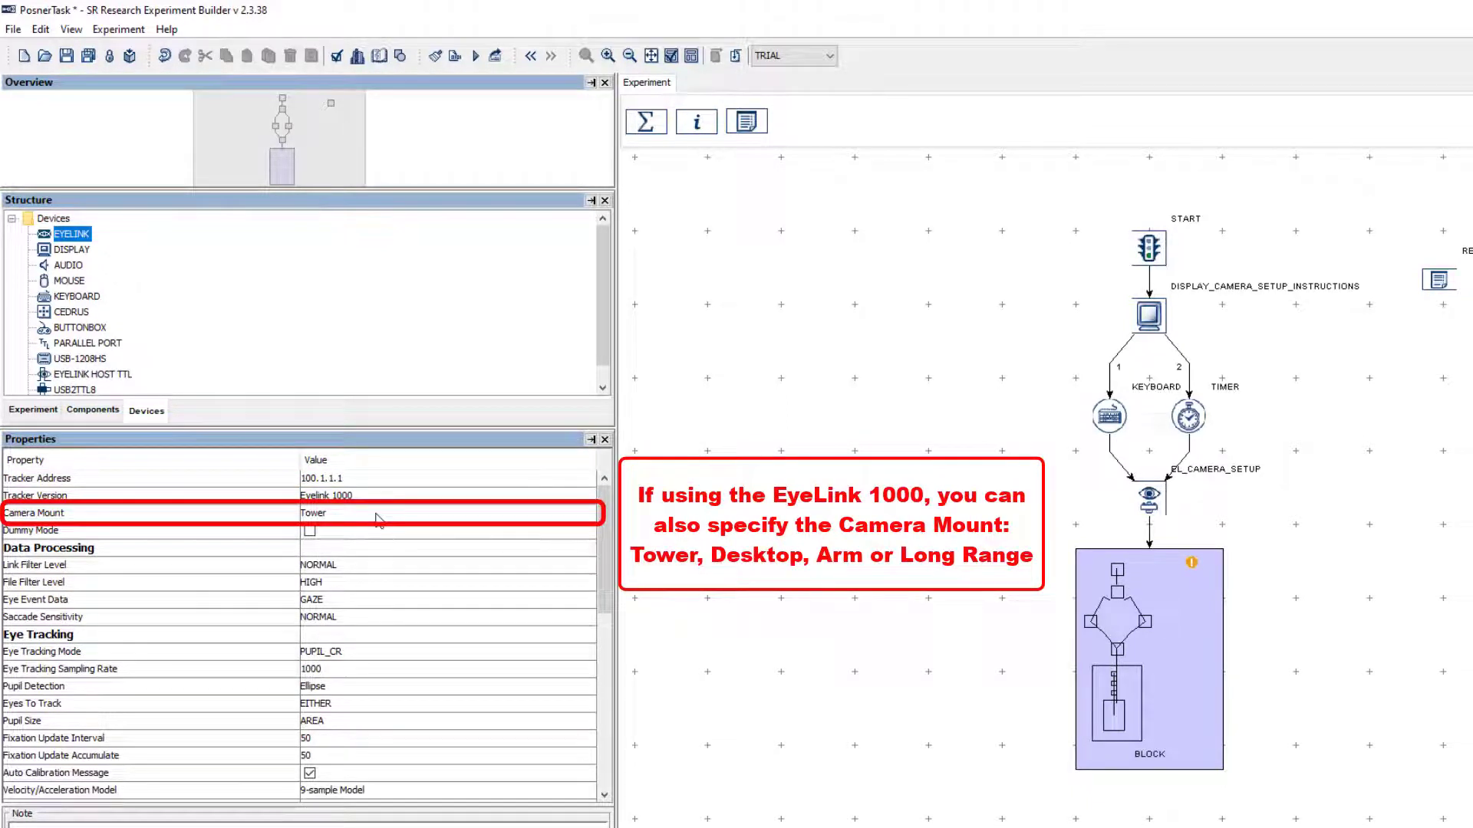
left_click(378, 517)
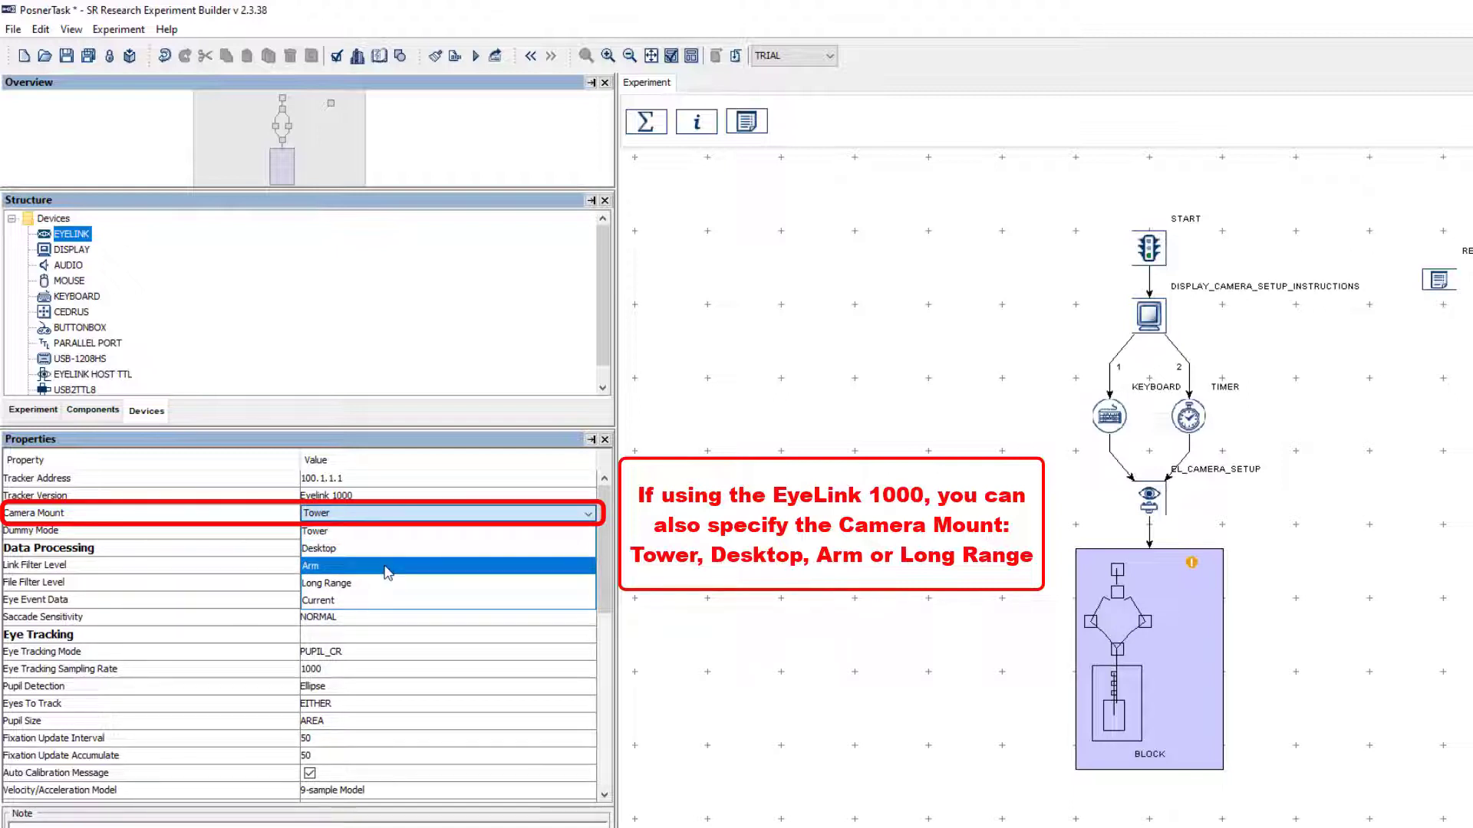
left_click(388, 549)
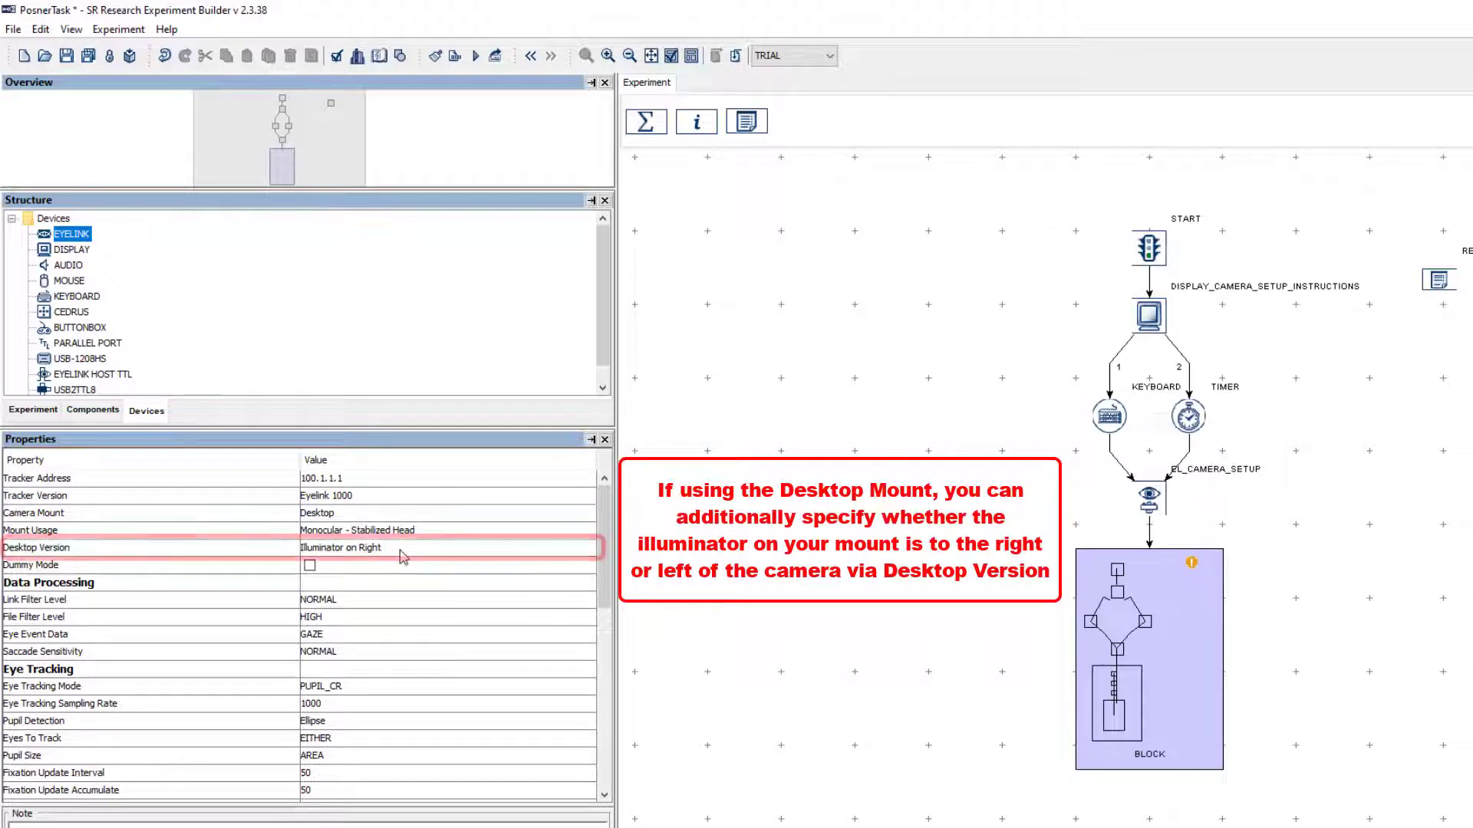
- Set the desktop version to Illuminator on Right and look through the mount usage options without changing them
left_click(419, 549)
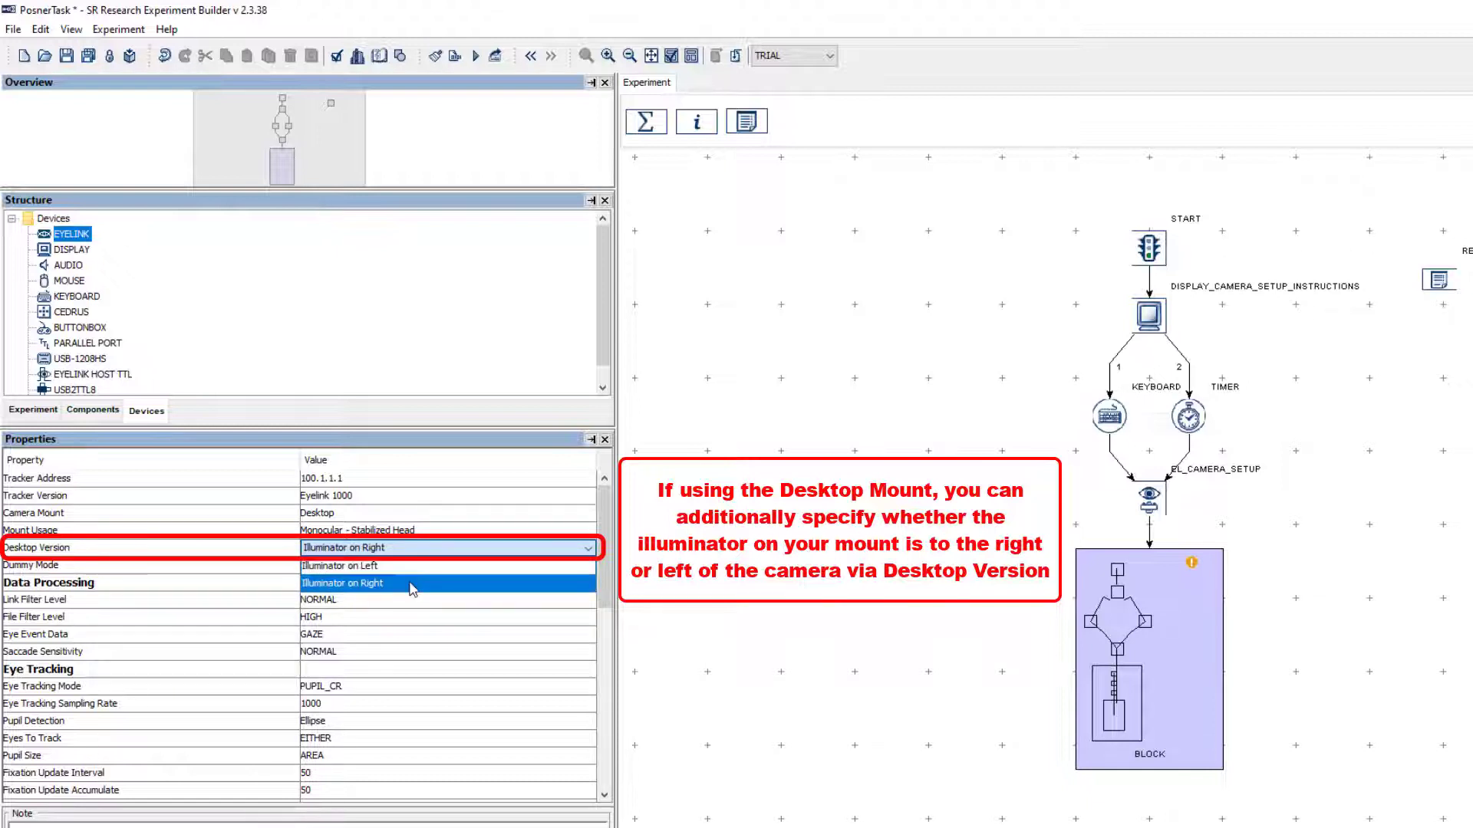
left_click(413, 588)
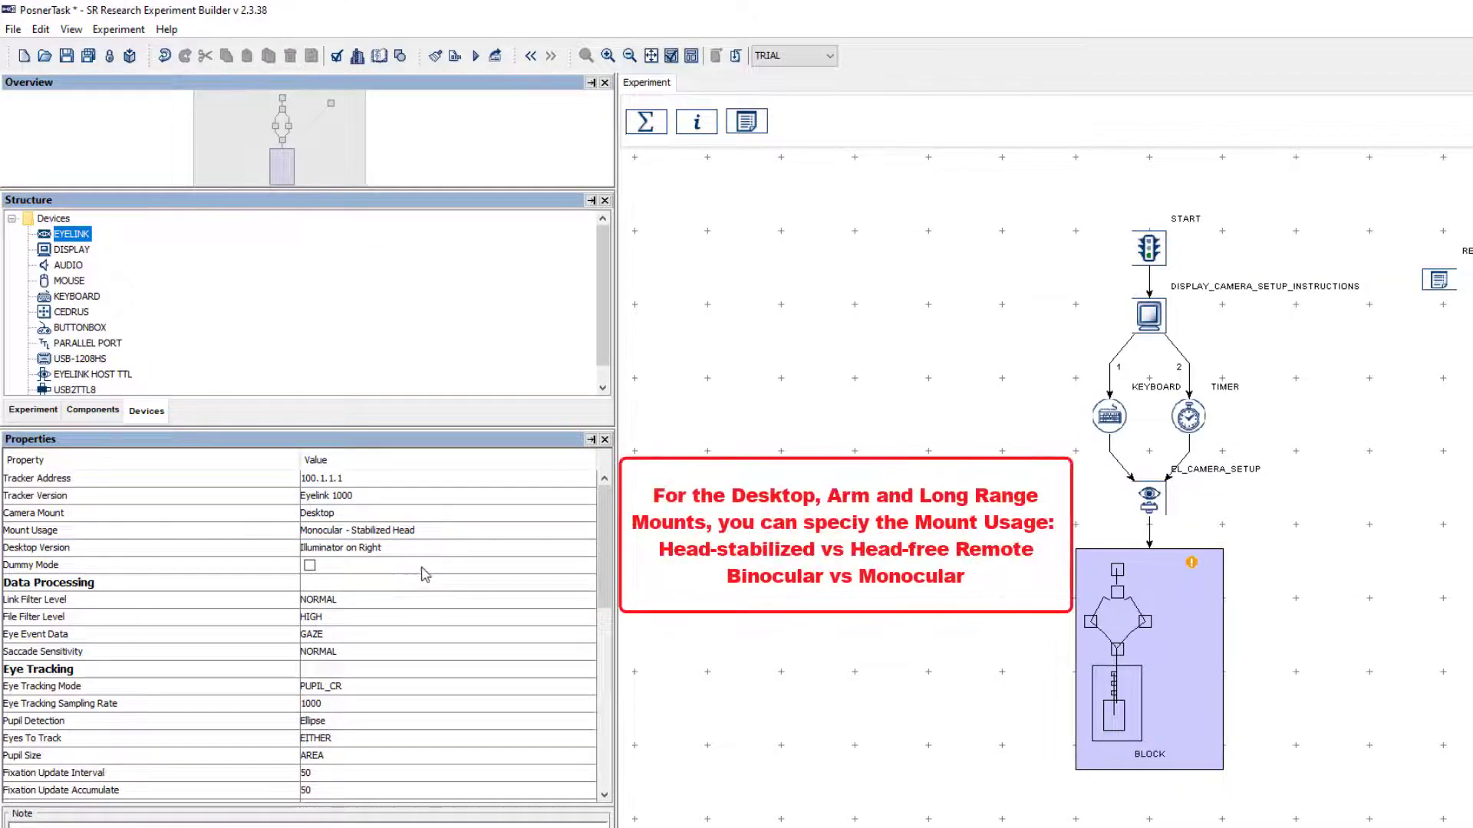
left_click(443, 535)
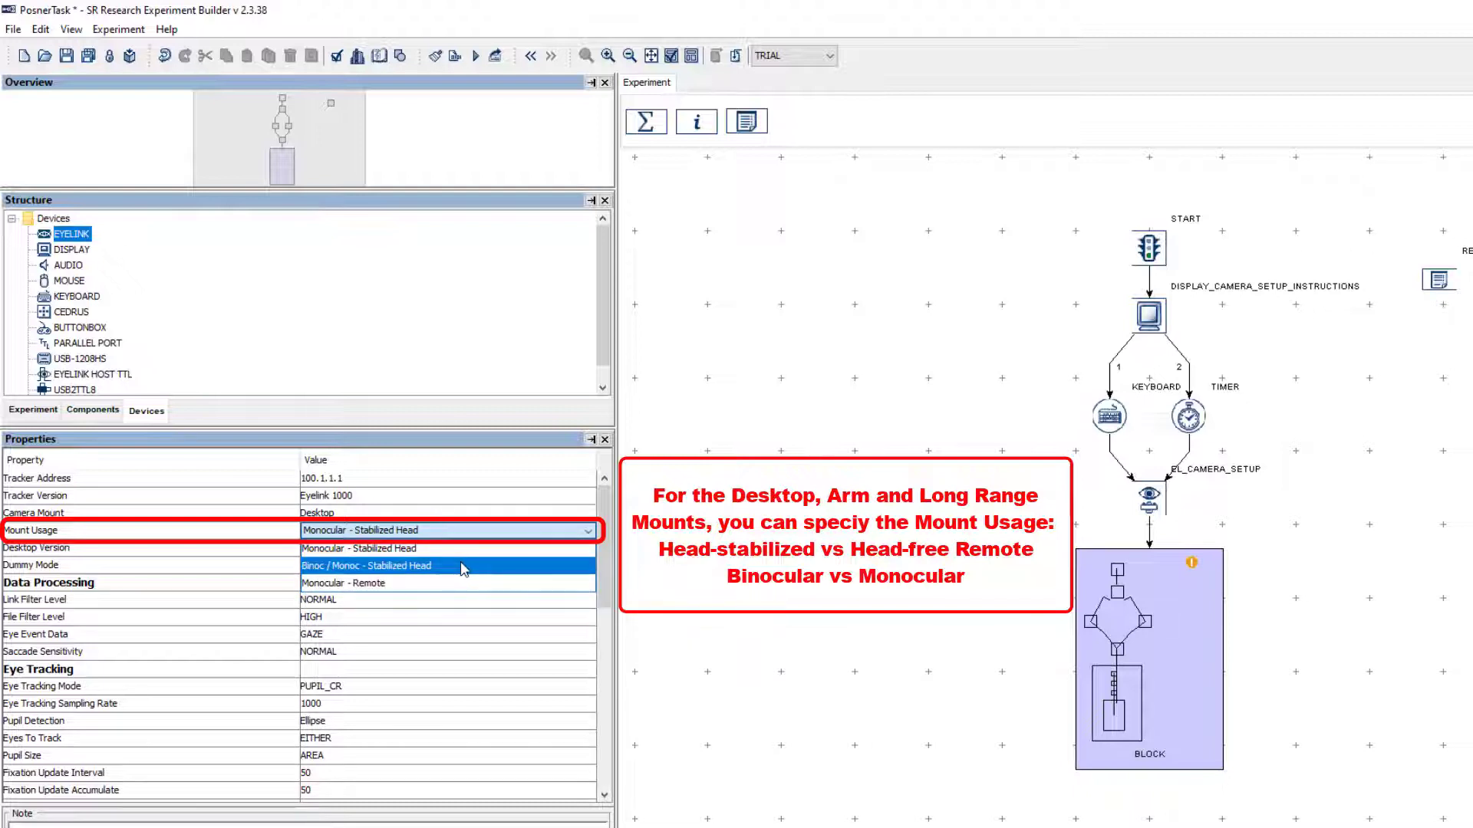
left_click(242, 548)
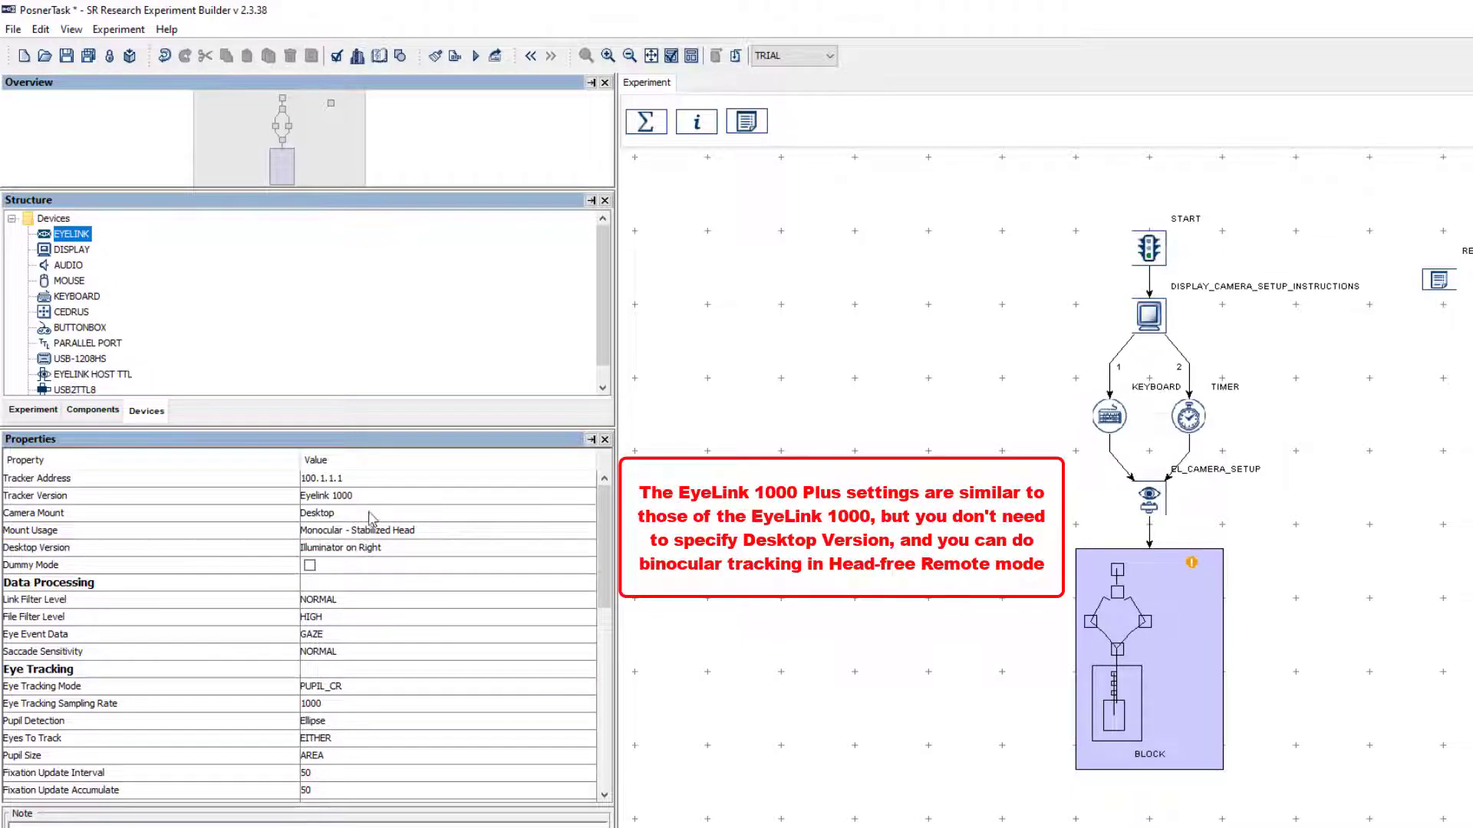
- Set the tracker version to Eyelink 1000 Plus with the mount usage Binoc / Monoc - Remote
left_click(389, 498)
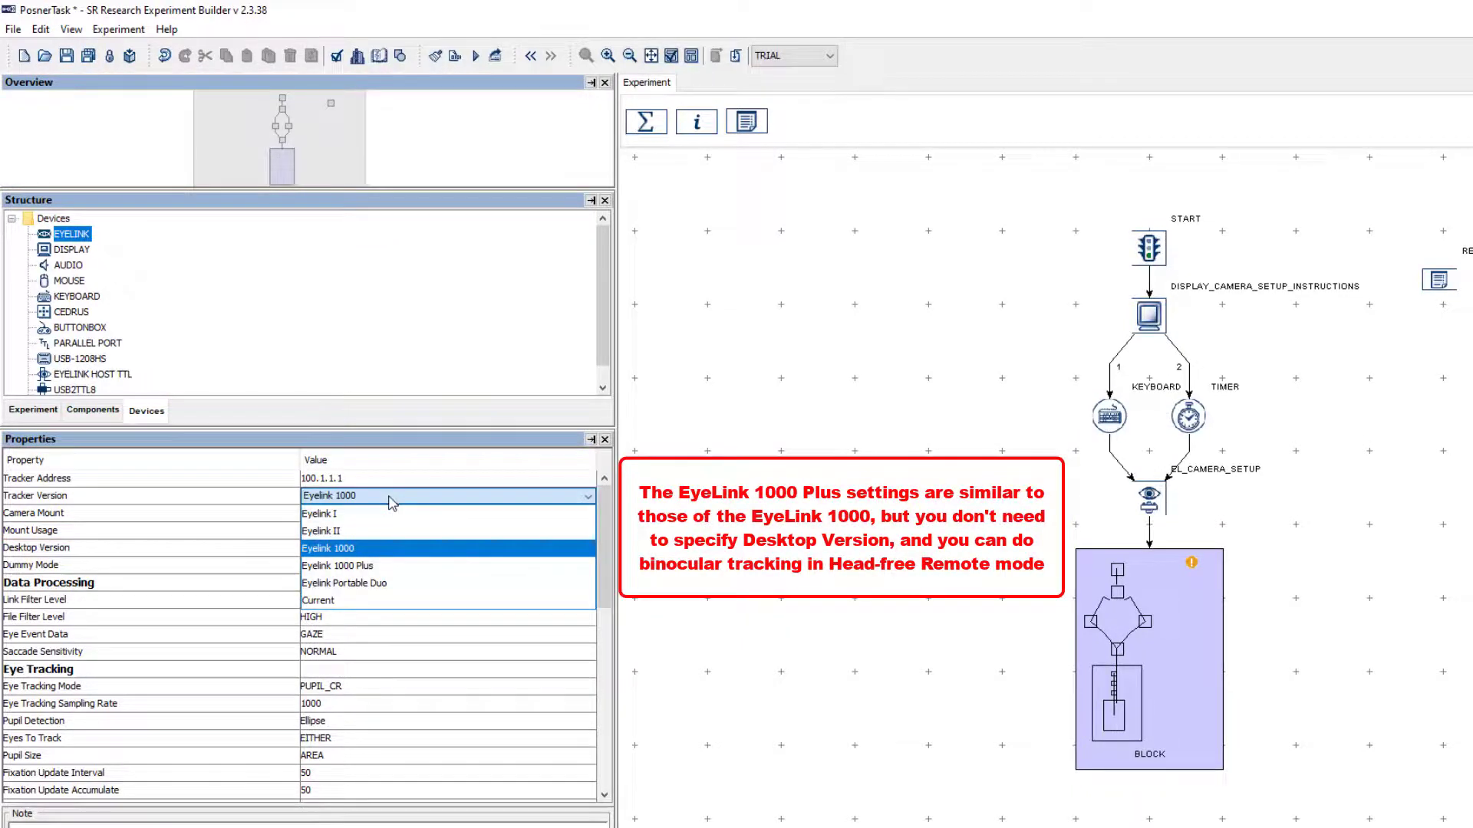
left_click(404, 568)
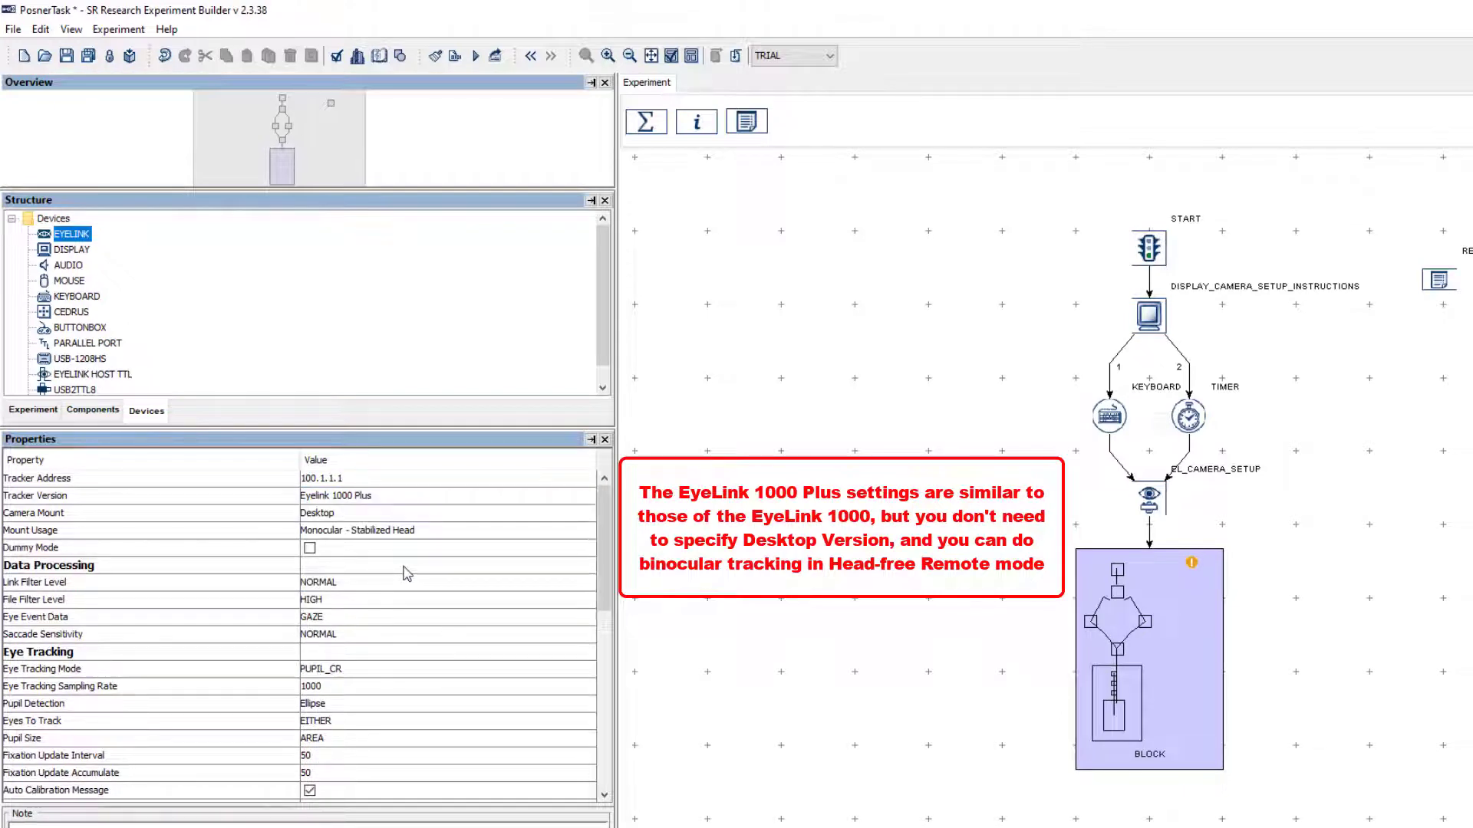
left_click(445, 535)
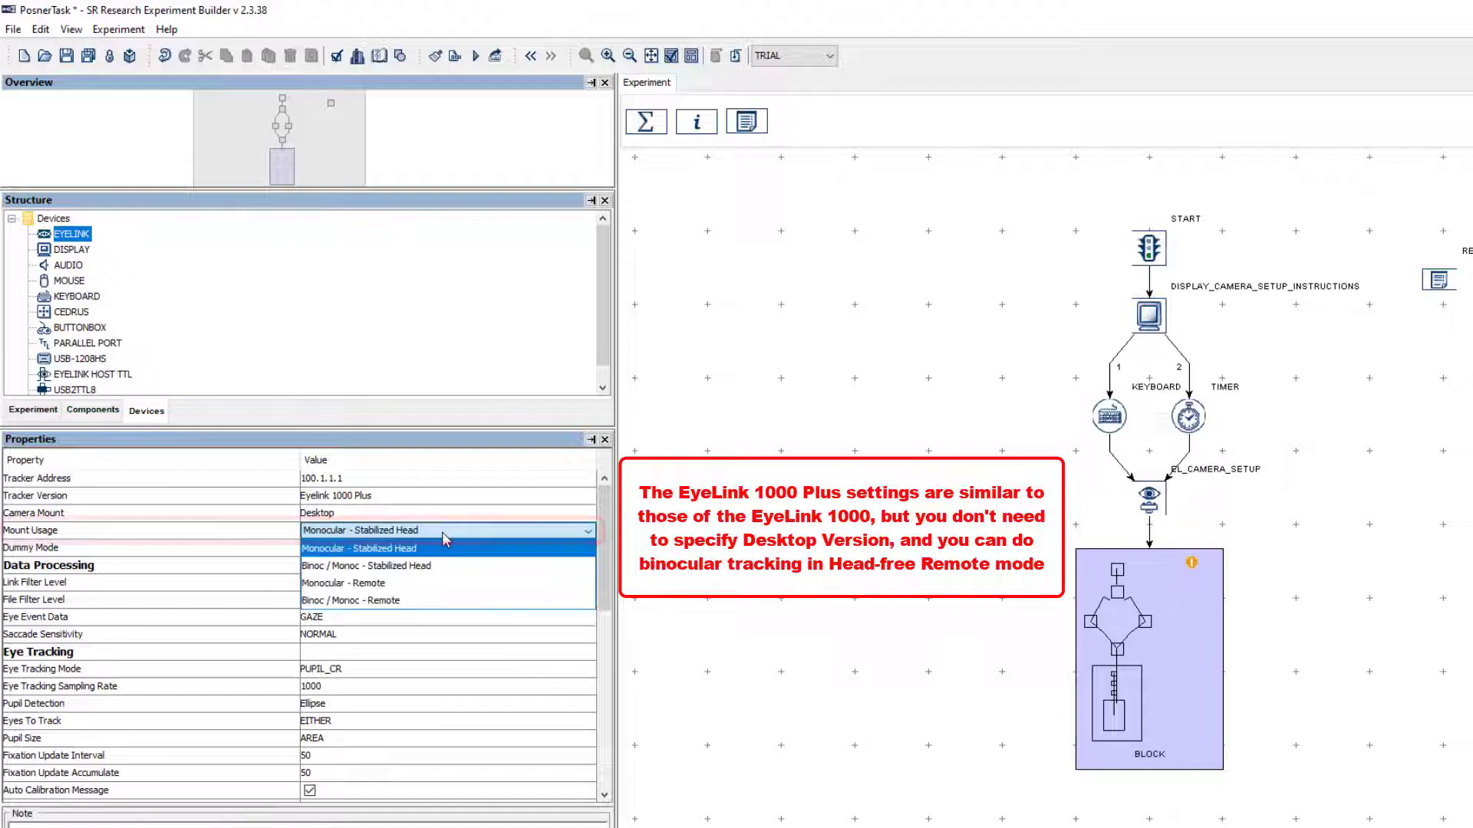
left_click(443, 603)
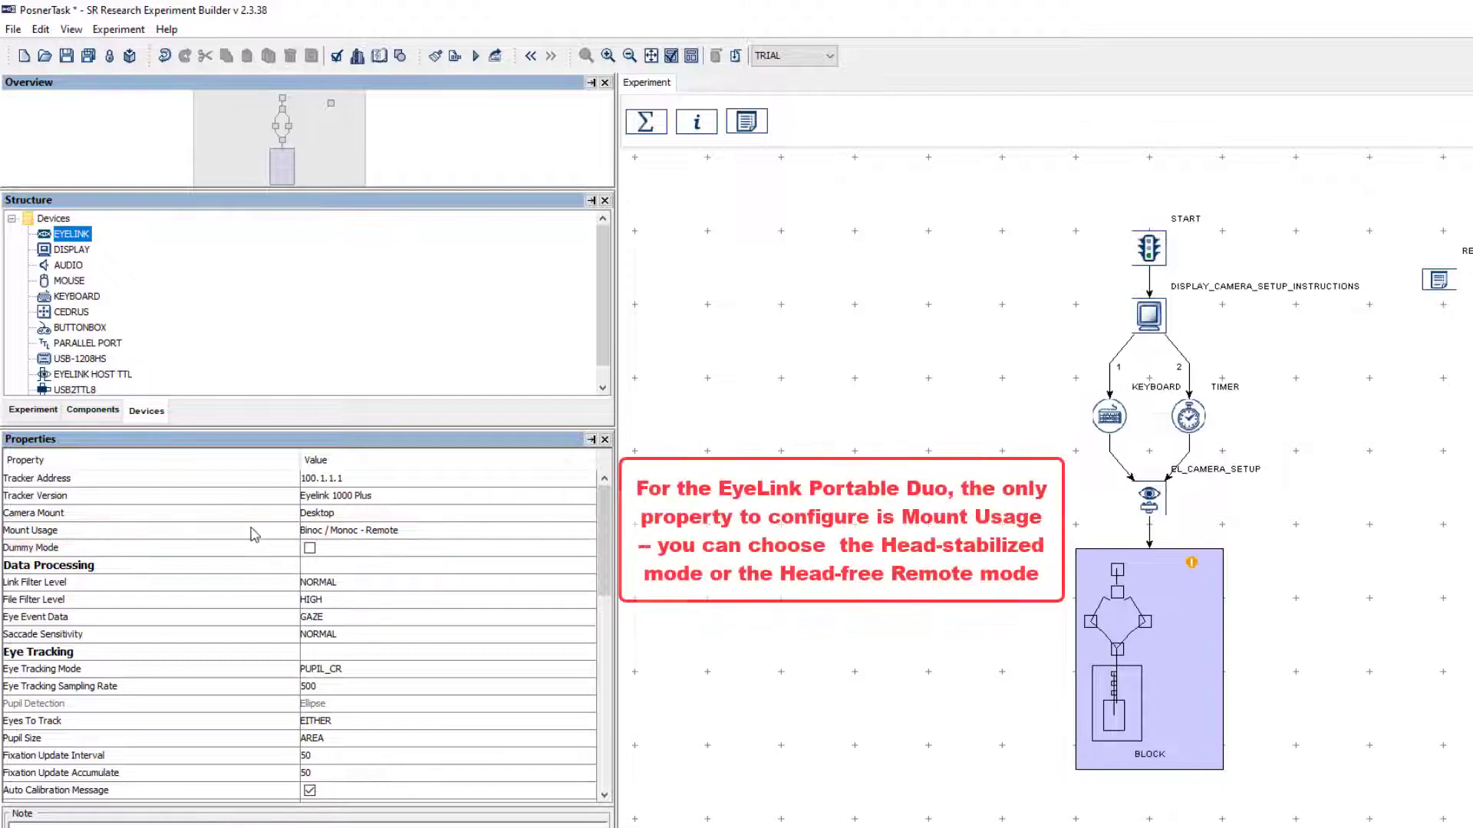
- Set the tracker version to Eyelink Portable Duo and choose Binoc / Monoc - Remote as its mount usage
left_click(415, 502)
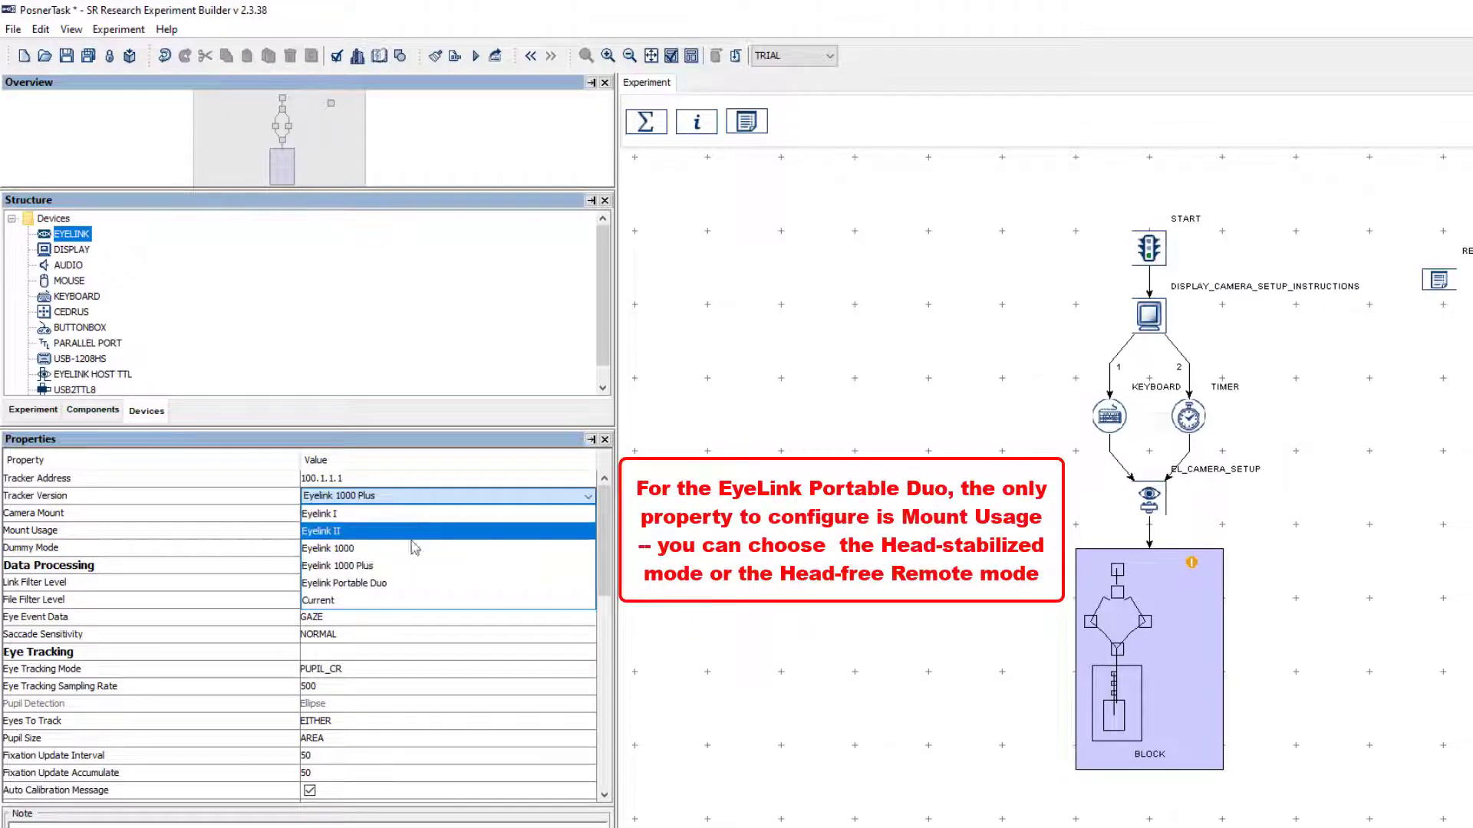
left_click(408, 583)
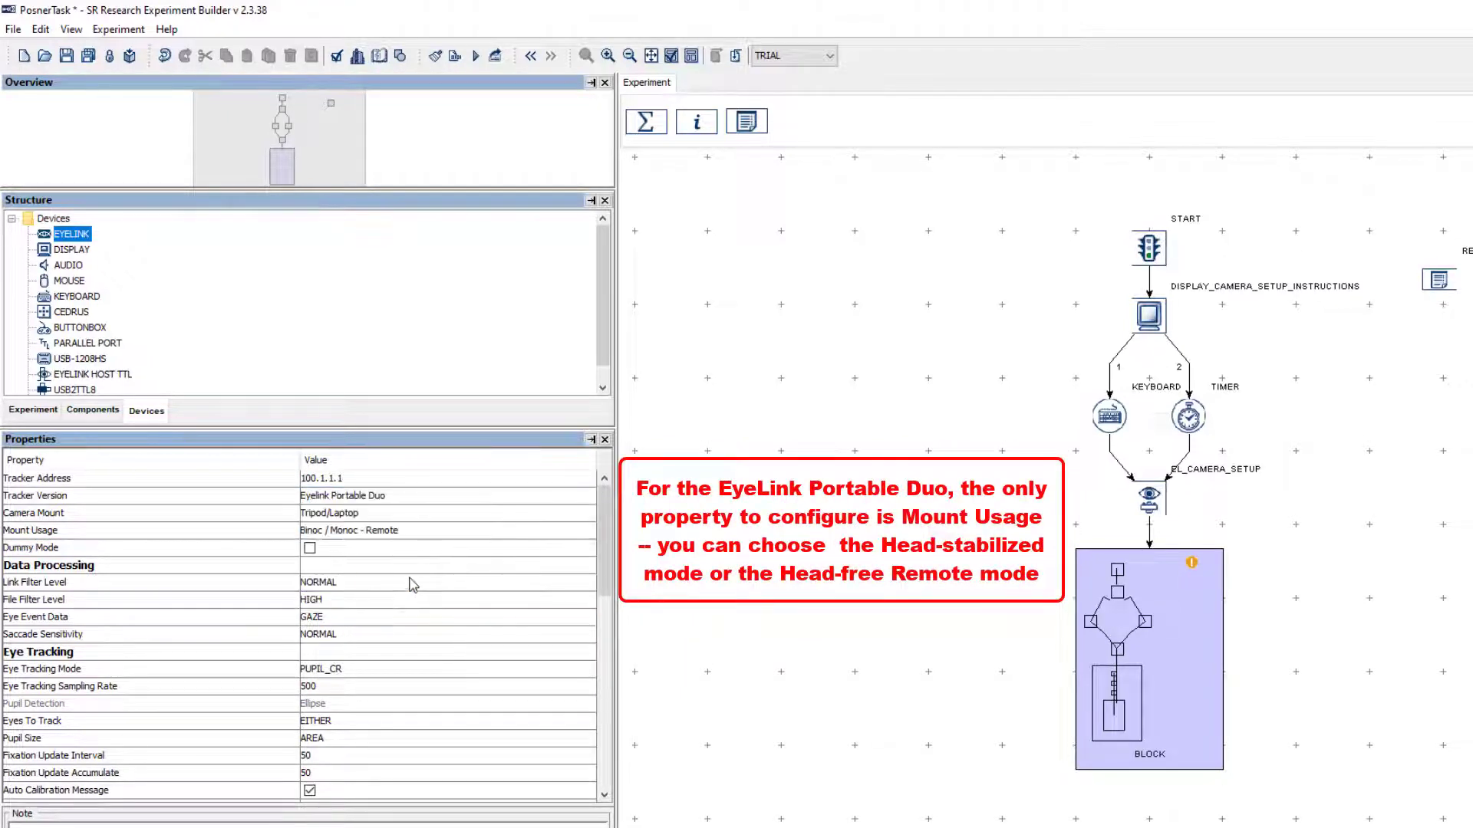
left_click(430, 536)
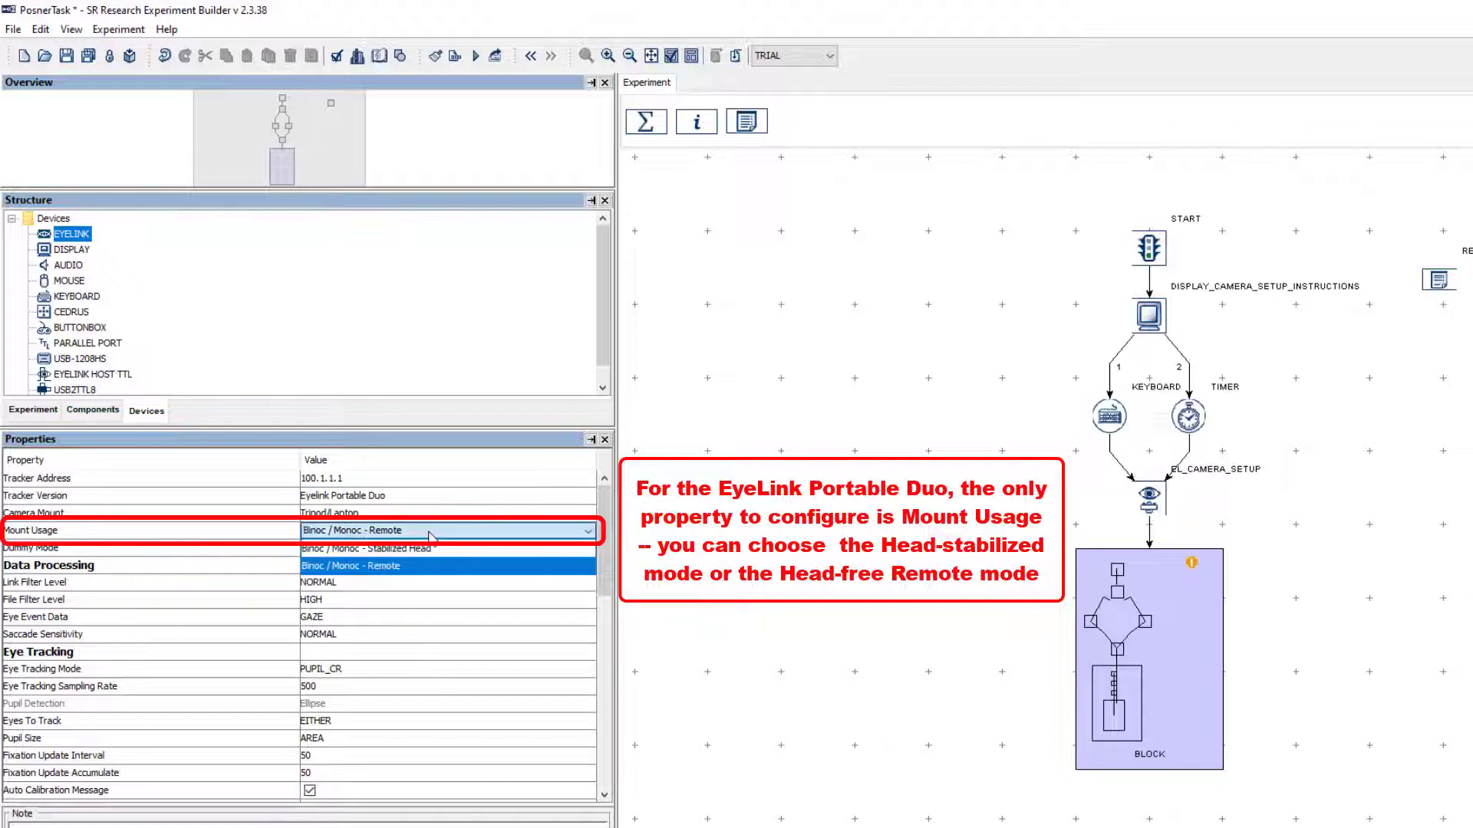
left_click(437, 573)
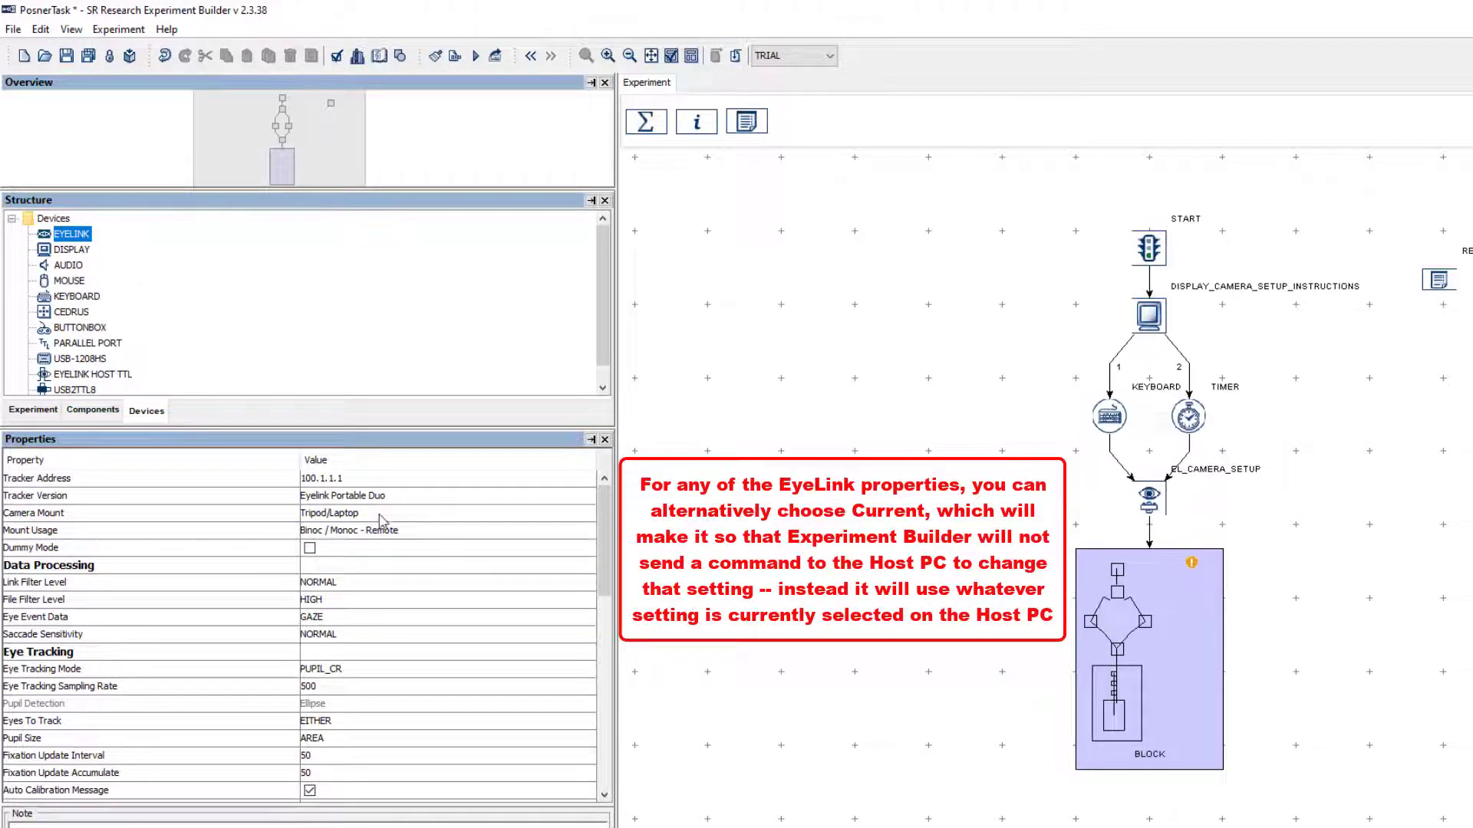
- Set the EYELINK device's tracker version to Current and show the DISPLAY device's settings
left_click(427, 502)
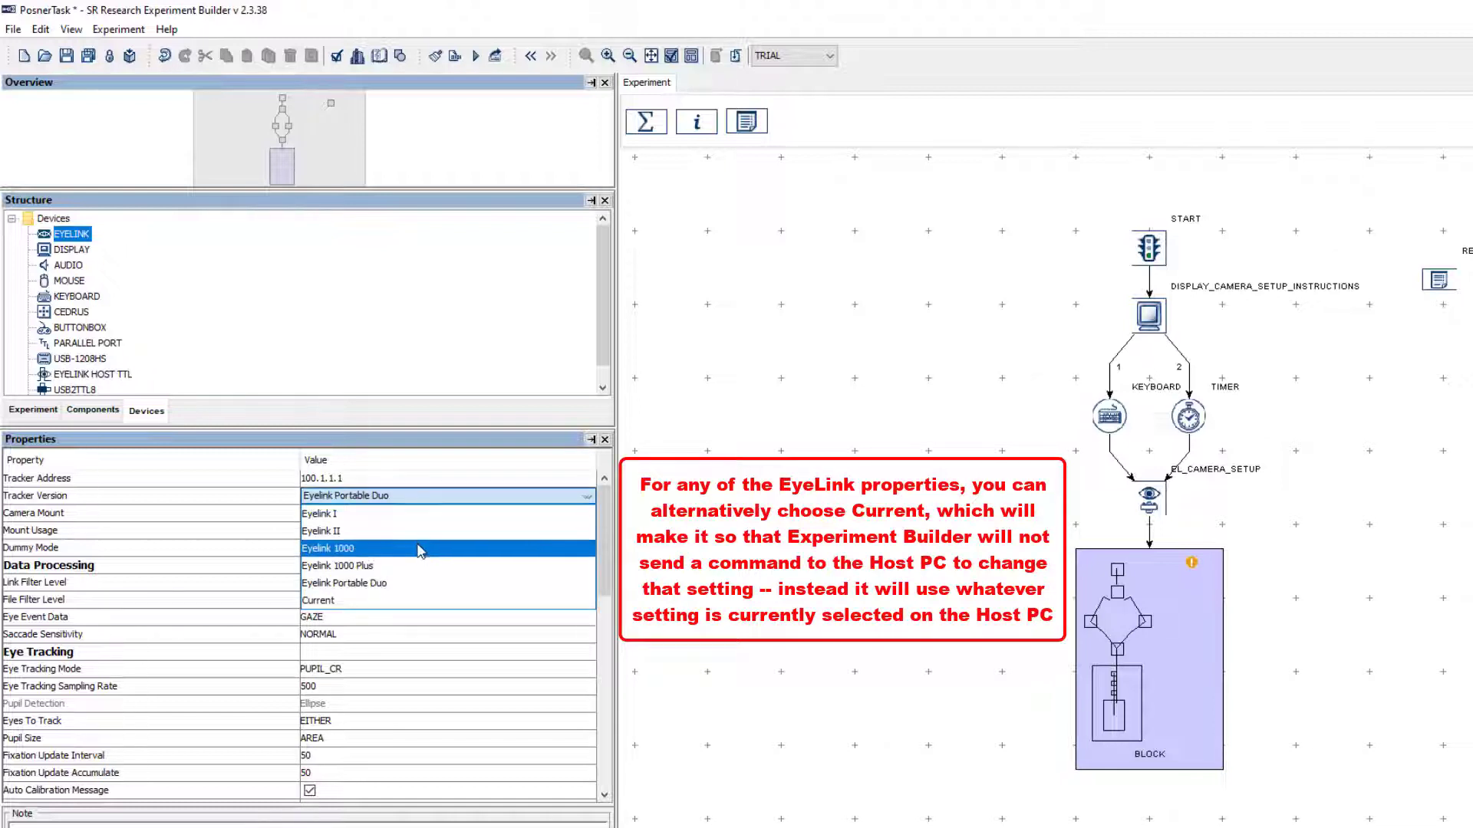
left_click(422, 605)
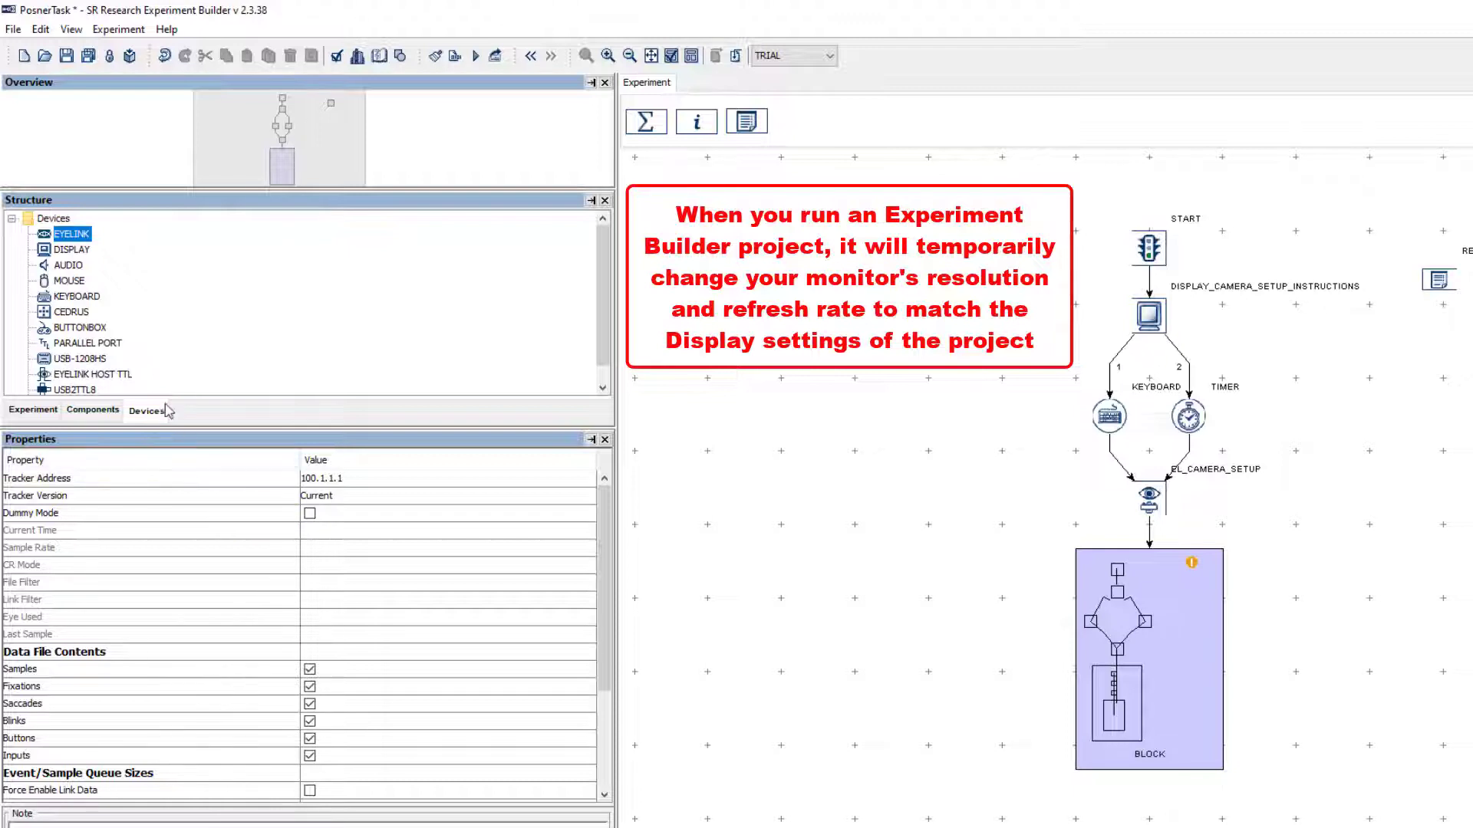
left_click(80, 254)
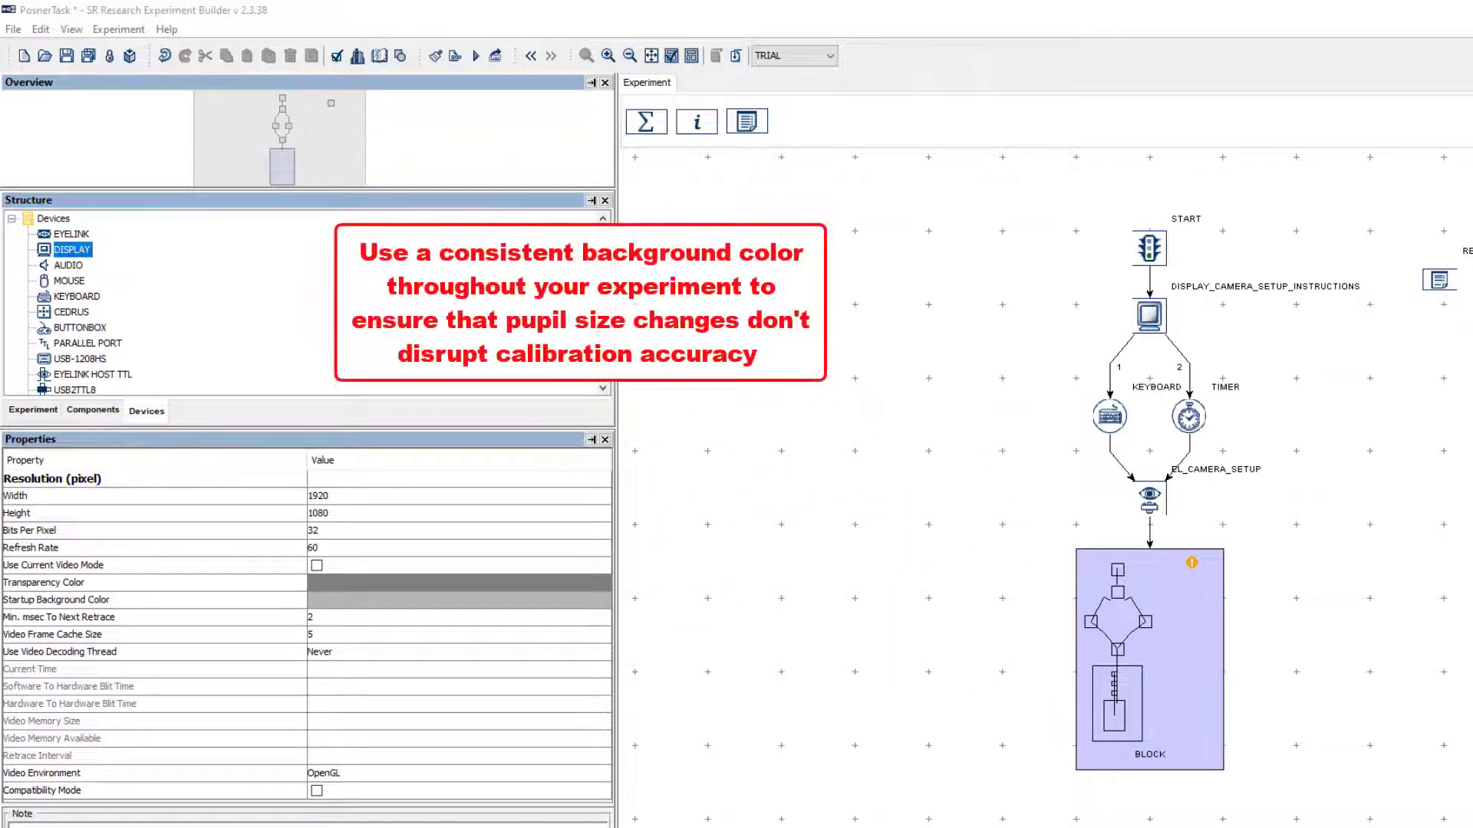
- Check the background colors of EL_CAMERA_SETUP, the trial's DRIFT_CORRECT and the recording sequence's DISPLAY_FIXATION_CROSS
left_click(1158, 503)
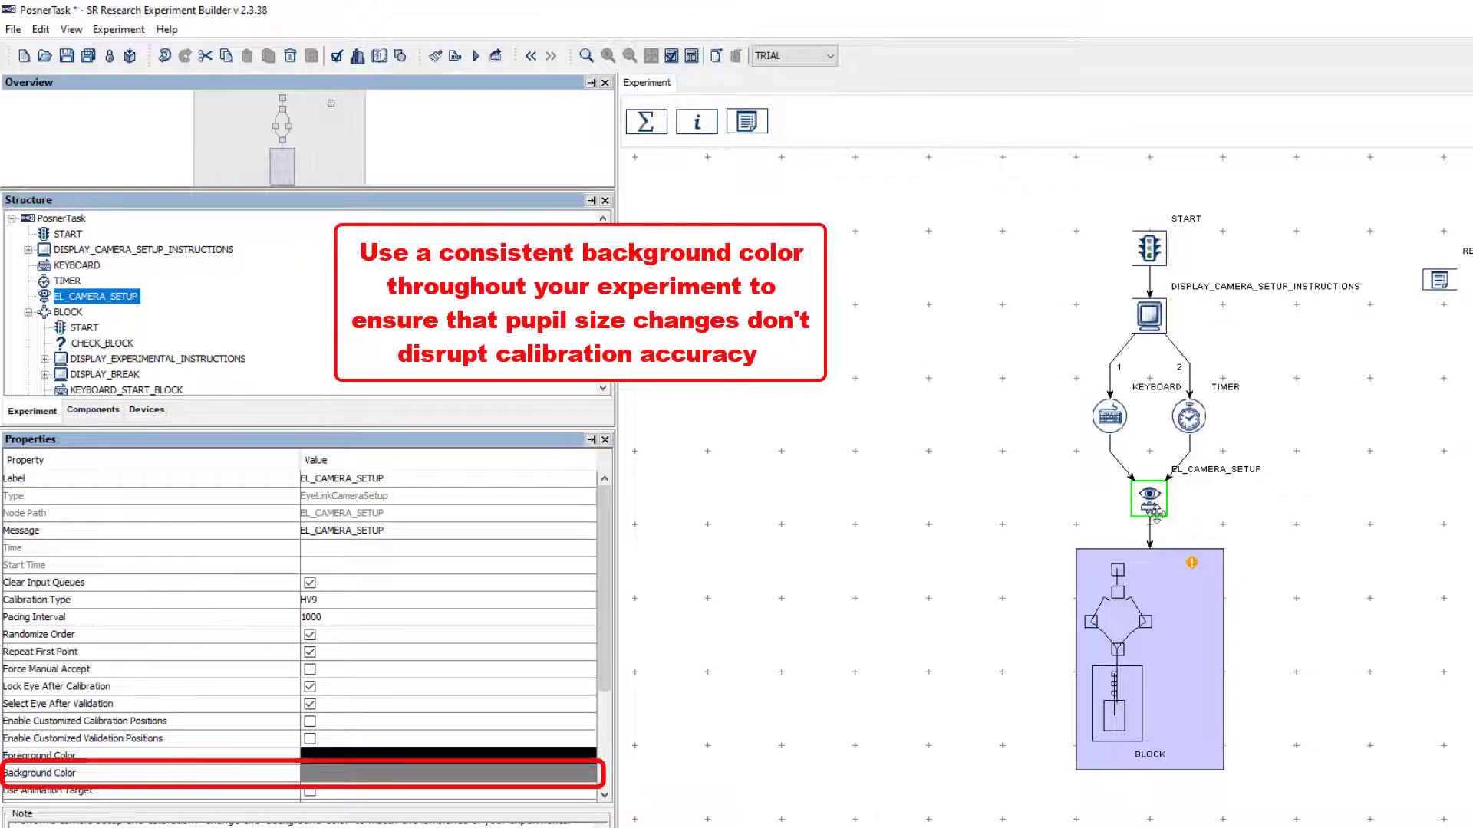
left_click(1164, 593)
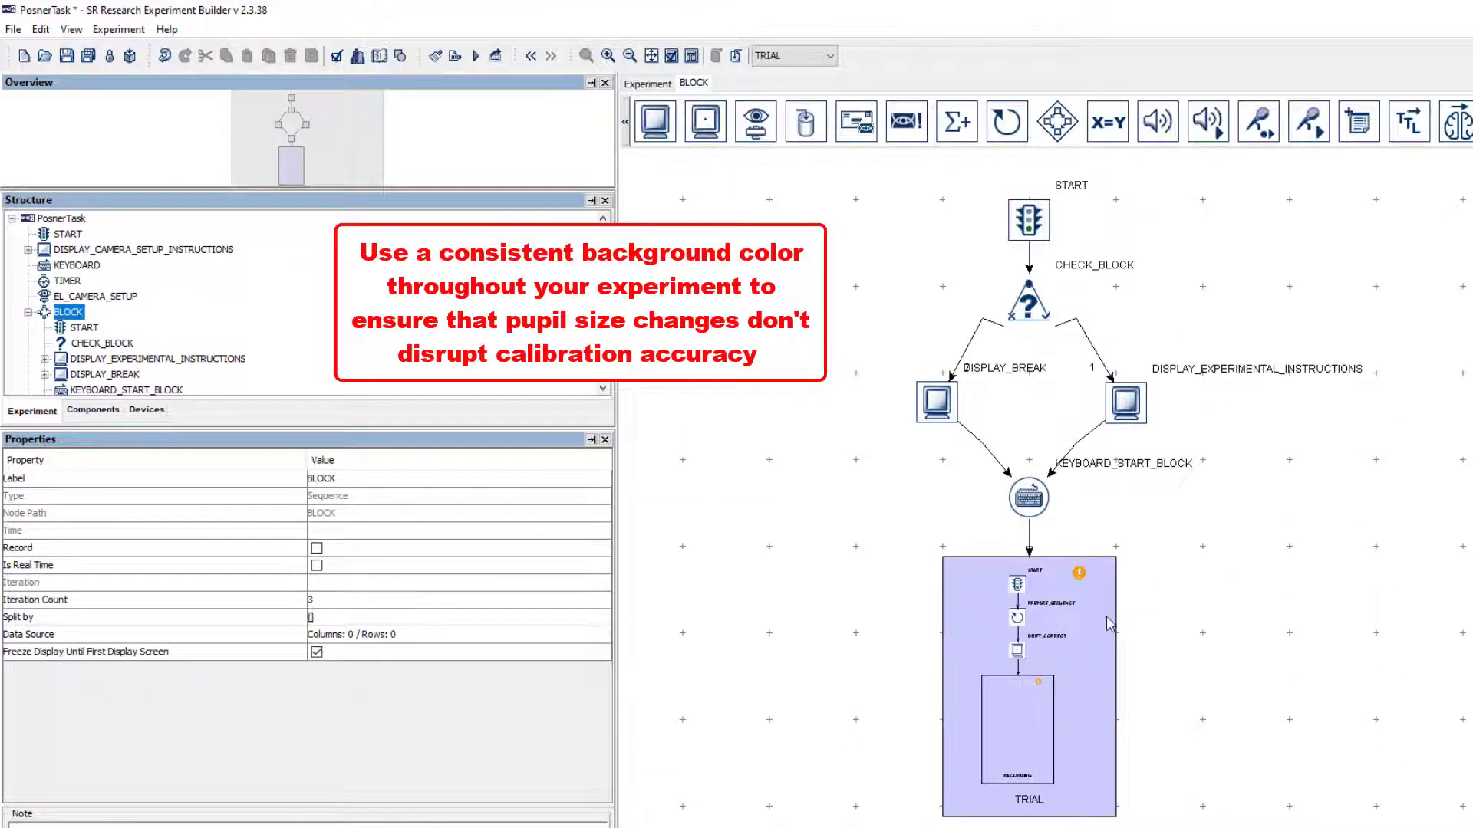
double_click(1105, 610)
left_click(1114, 453)
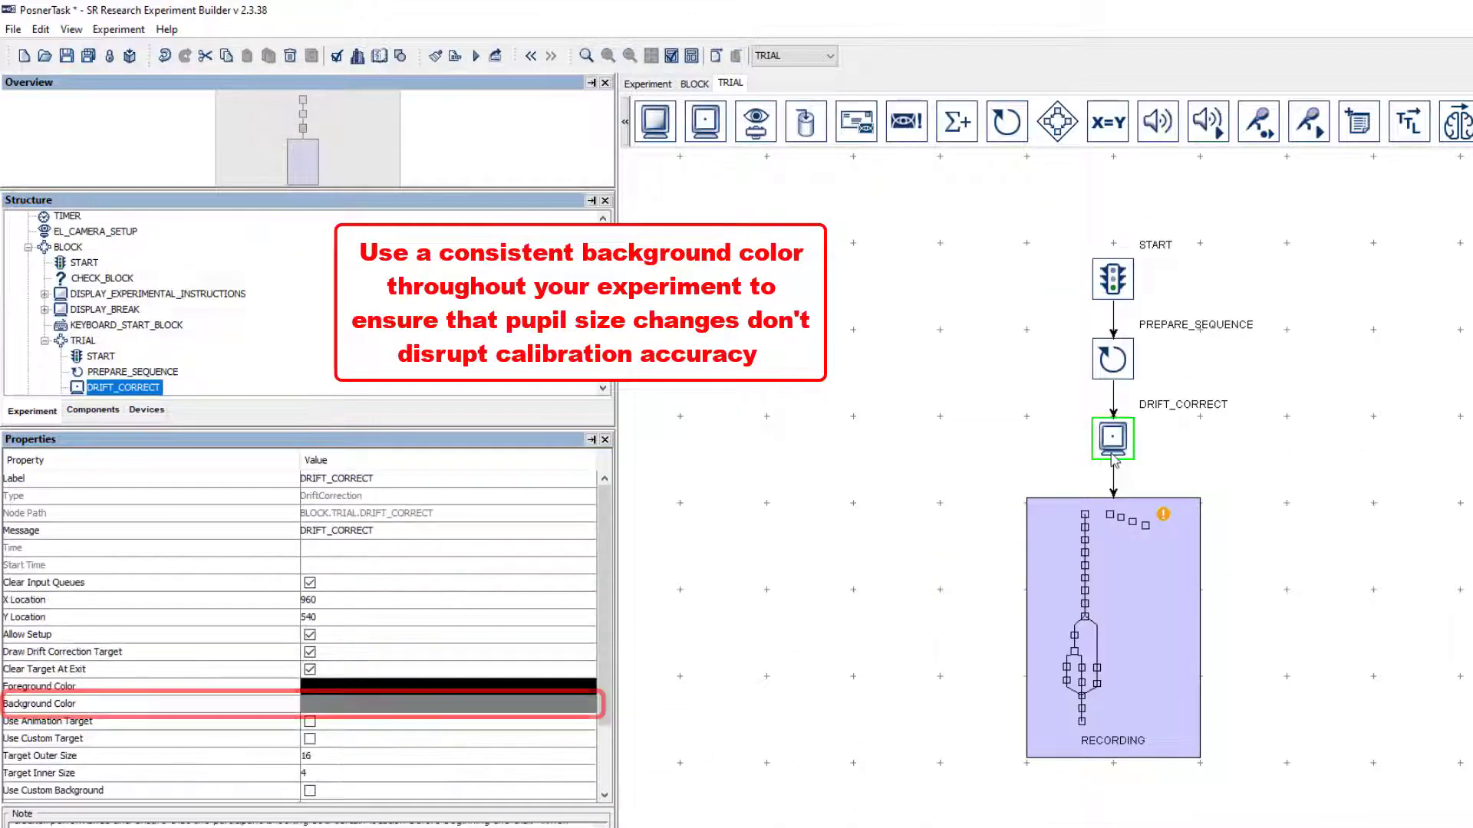
double_click(1120, 563)
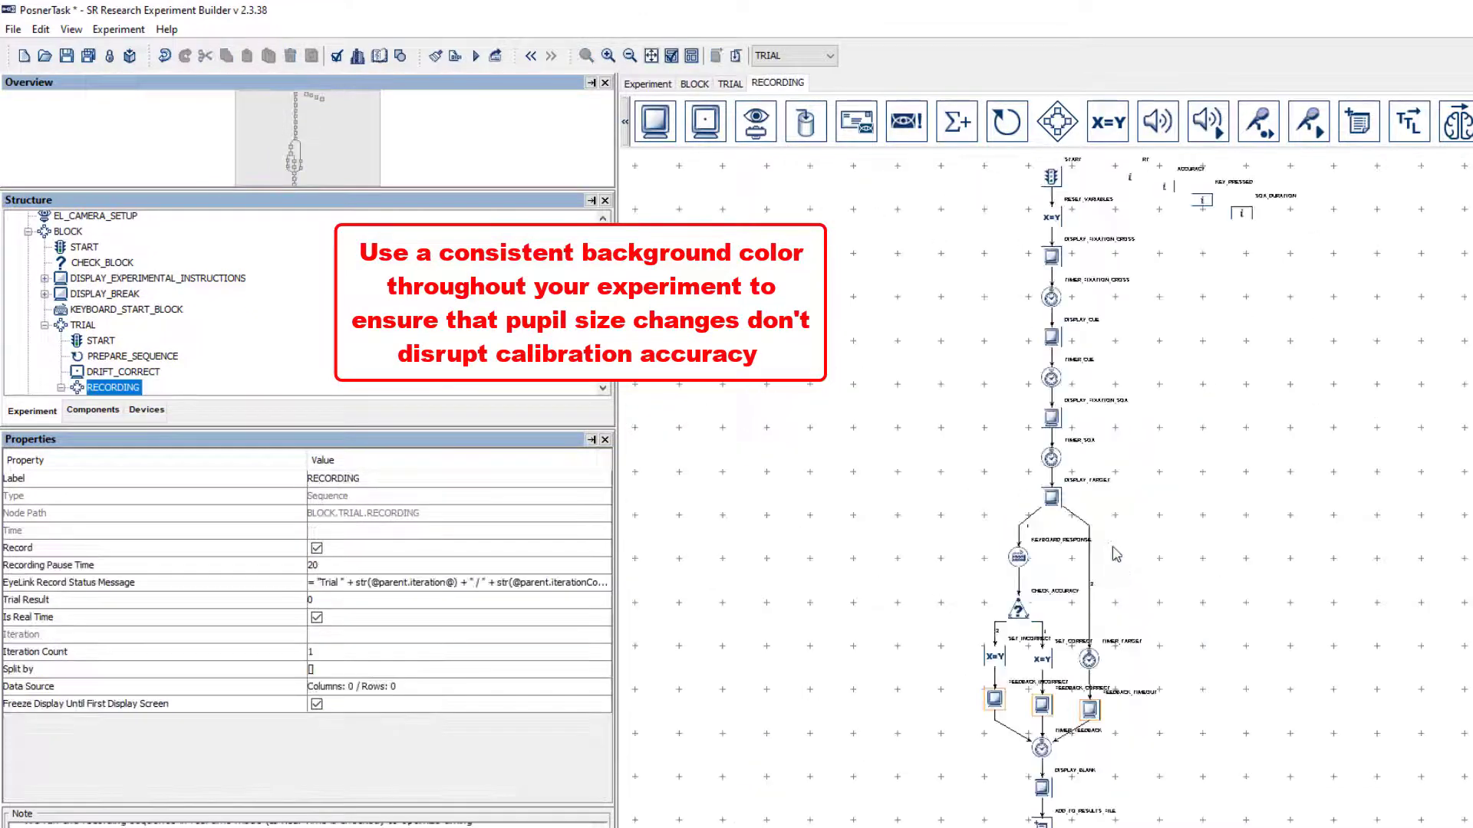
left_click(1052, 260)
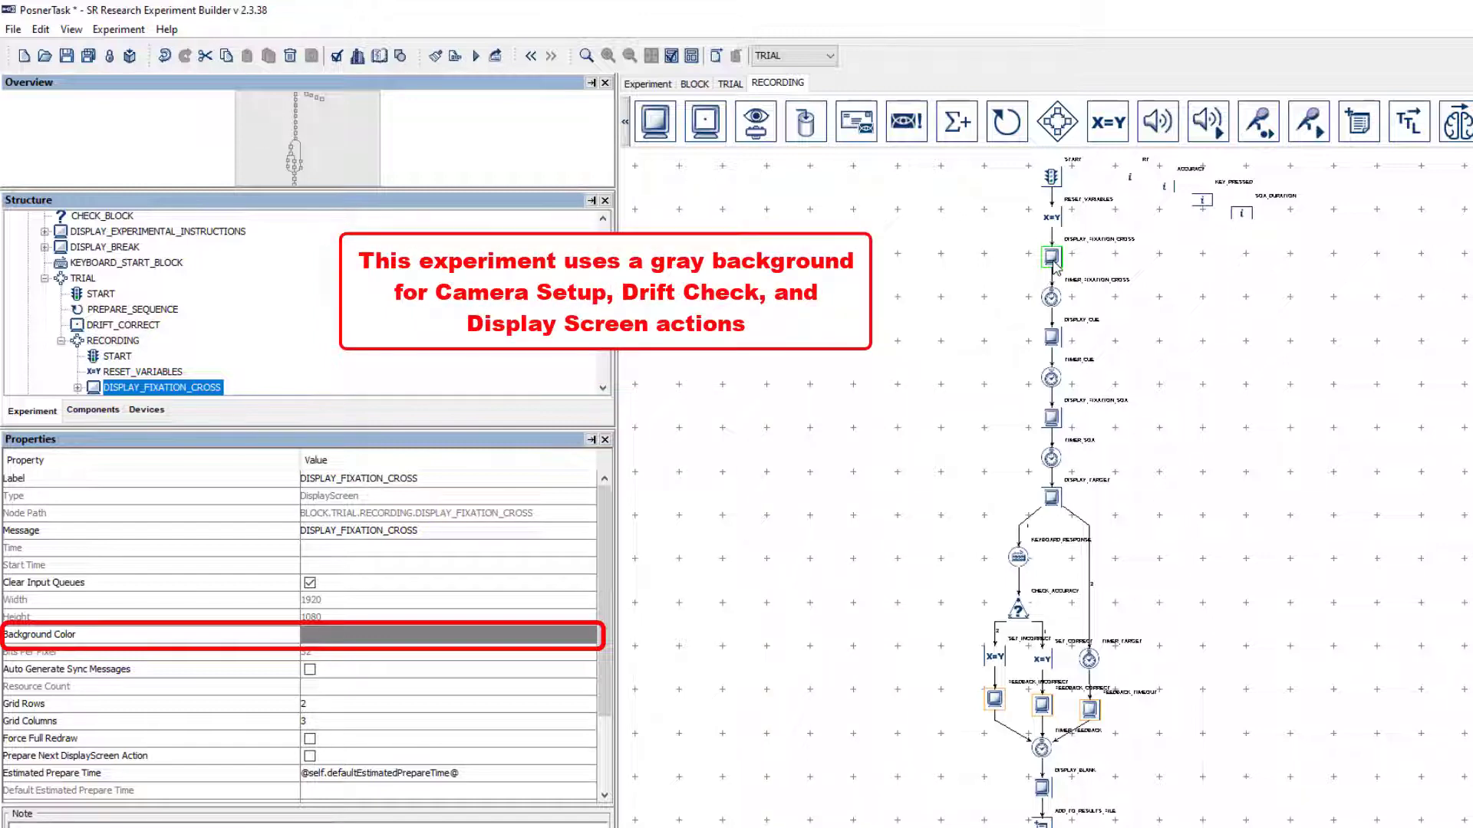
- Return to the top-level experiment and compare the background colors of EL_CAMERA_SETUP and the trial's DRIFT_CORRECT
left_click(664, 90)
left_click(1150, 498)
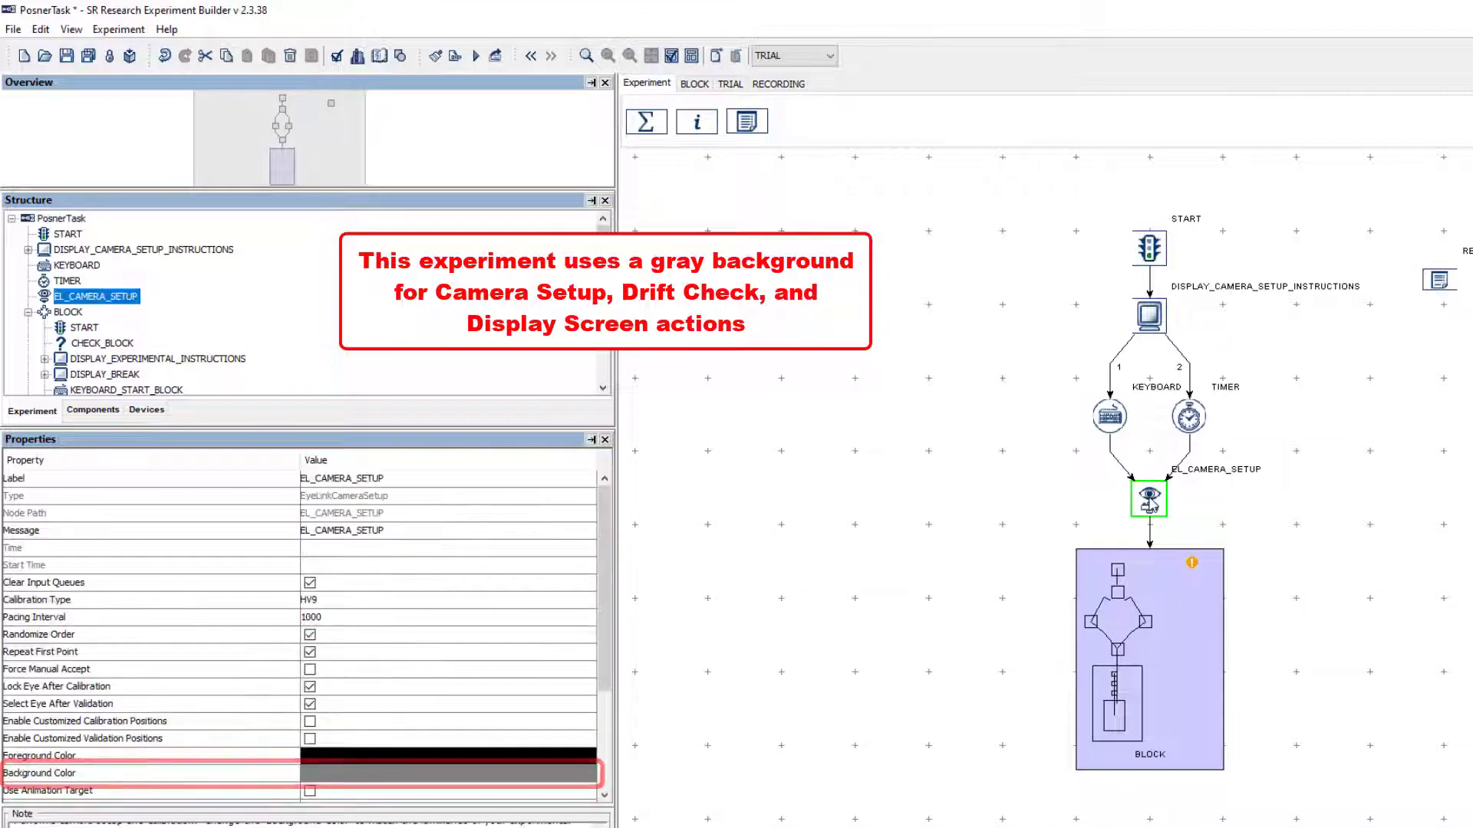
double_click(1172, 604)
double_click(1092, 635)
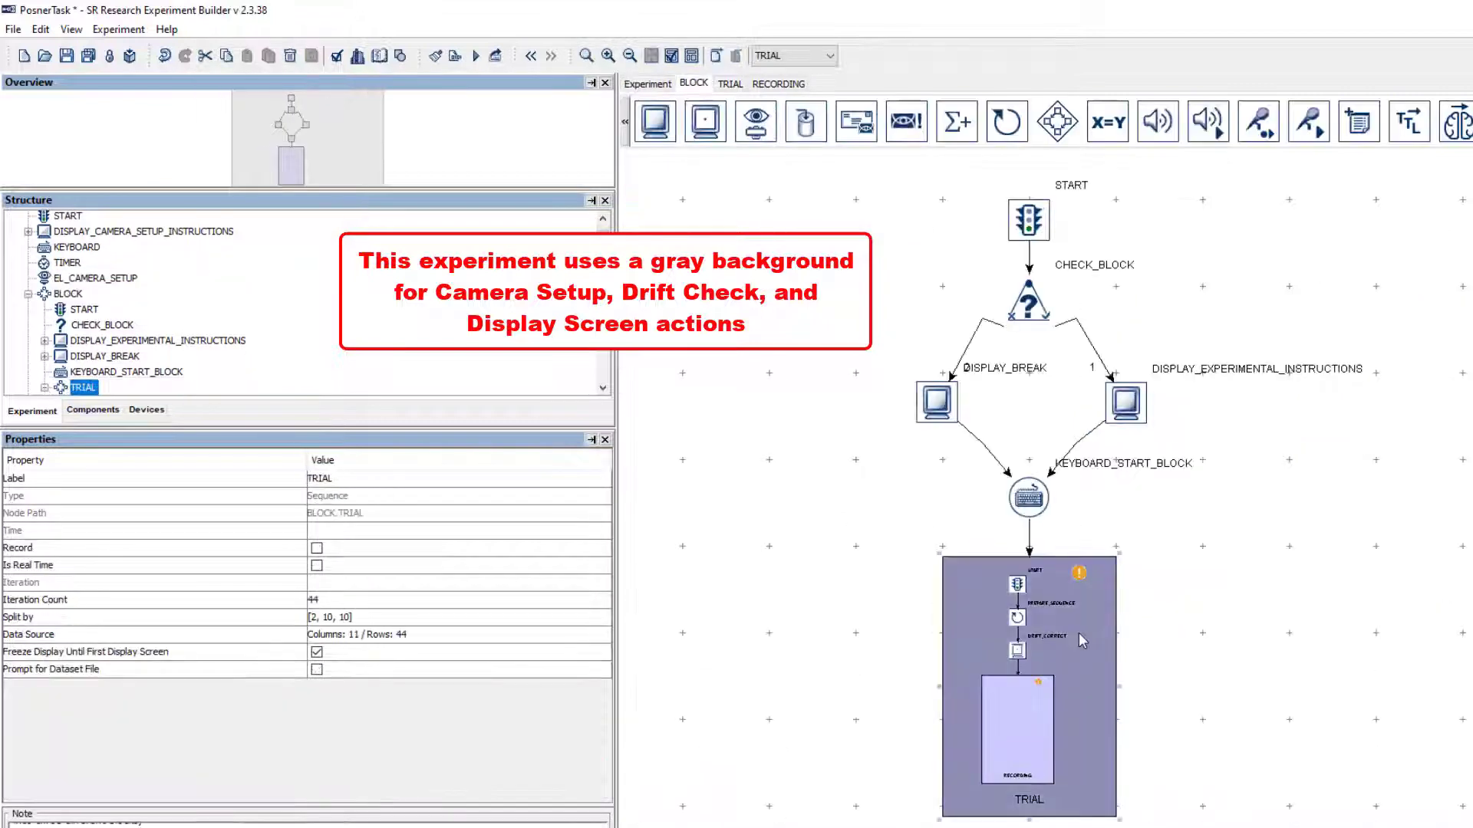
left_click(1112, 439)
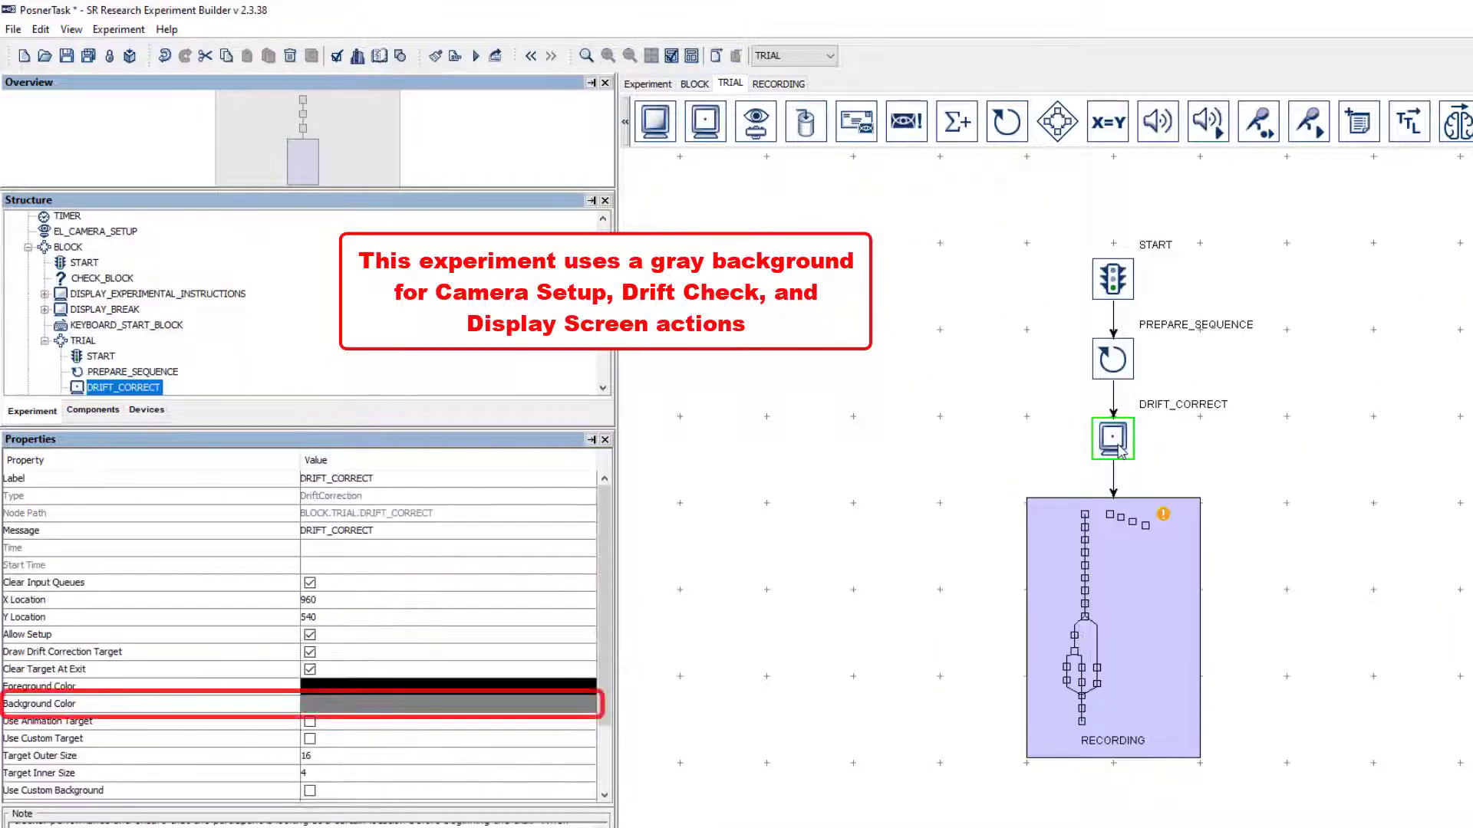
- Check the background color of the recording sequence's DISPLAY_FIXATION_CROSS and the Preferences default background colors of DISPLAY_SCREEN, DRIFT_CORRECT and EL_CAMERA_SETUP
double_click(1120, 542)
left_click(1051, 258)
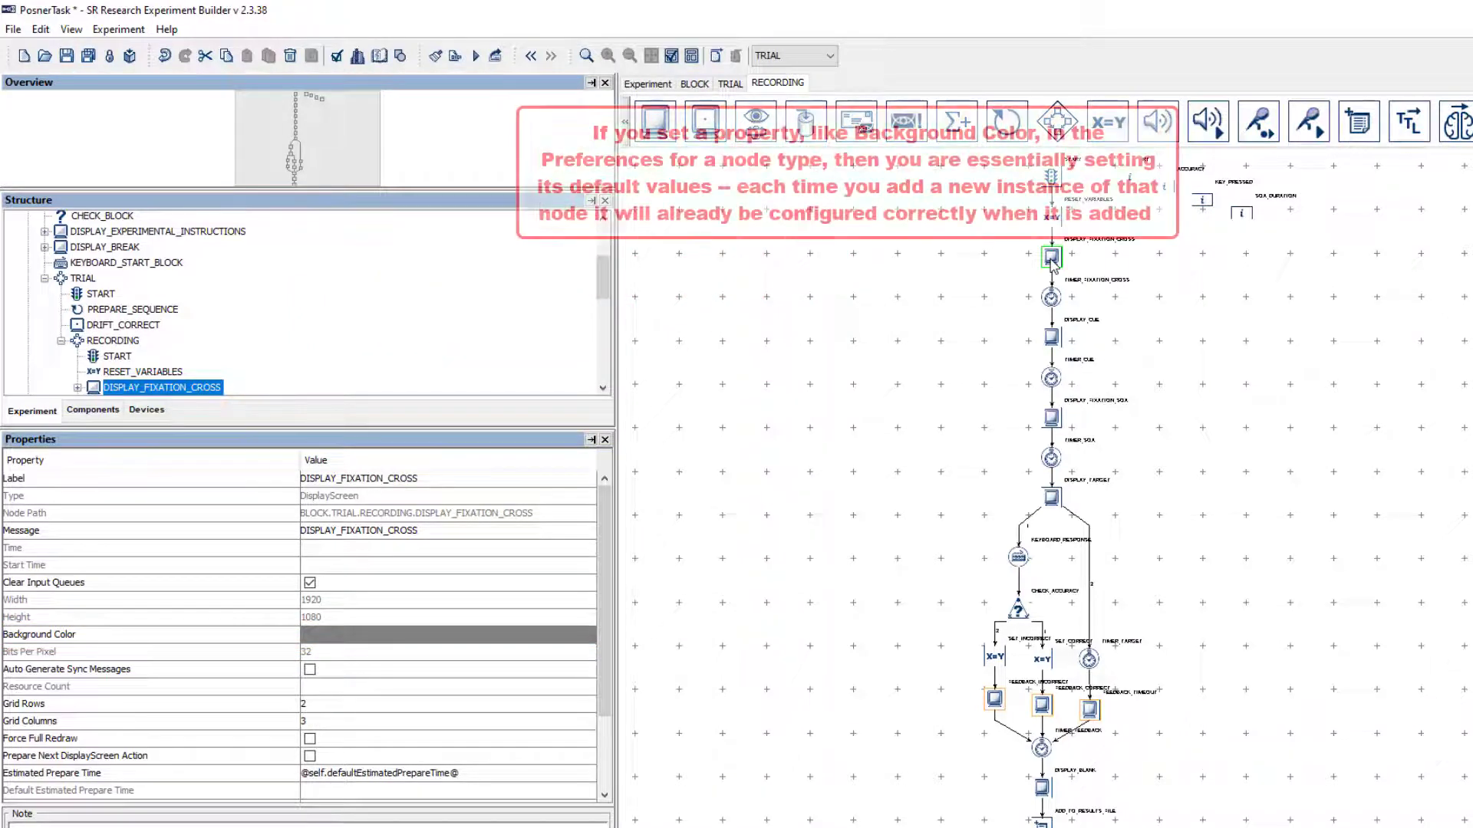
left_click(44, 35)
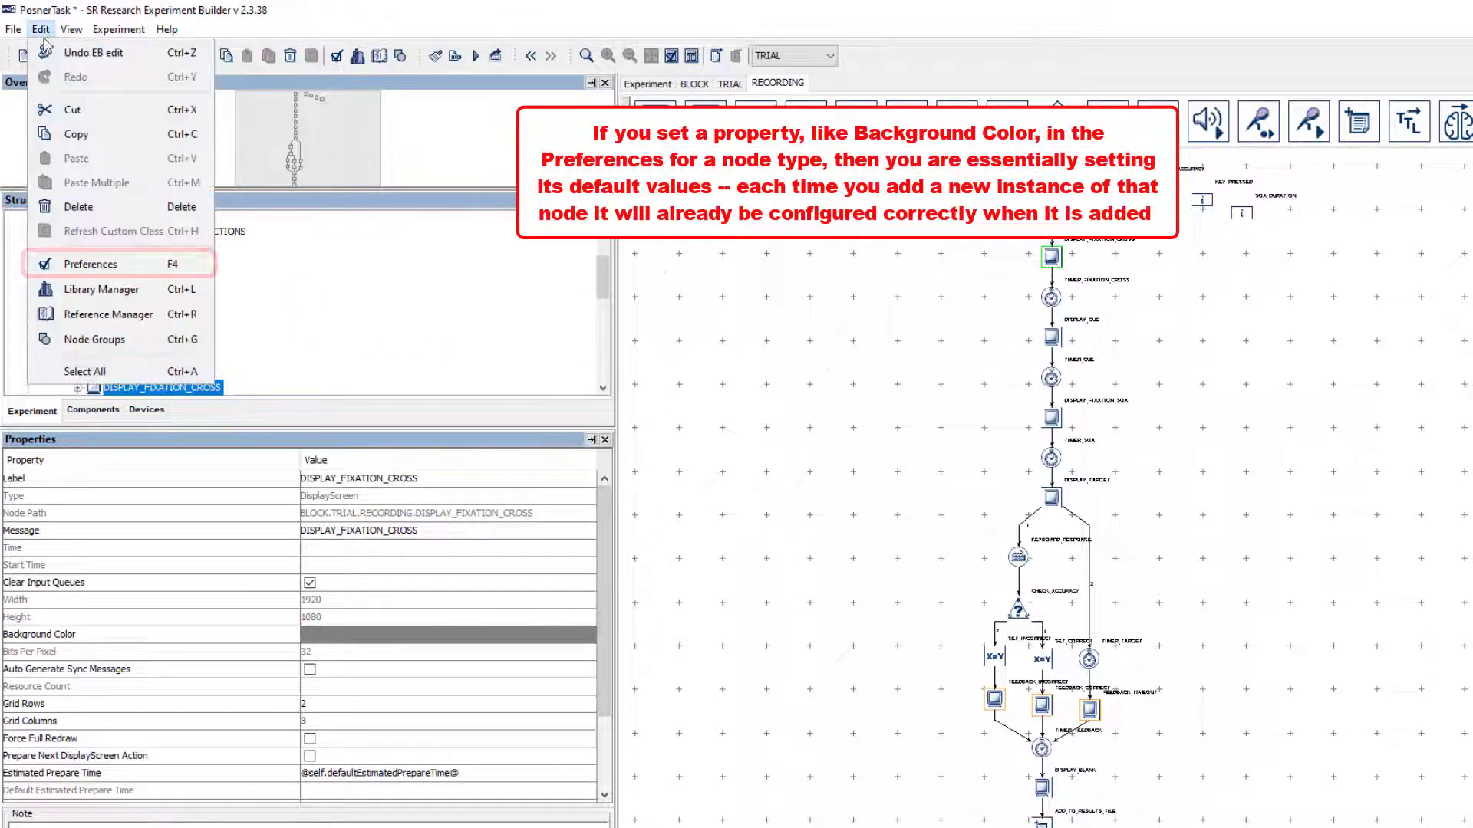
left_click(80, 256)
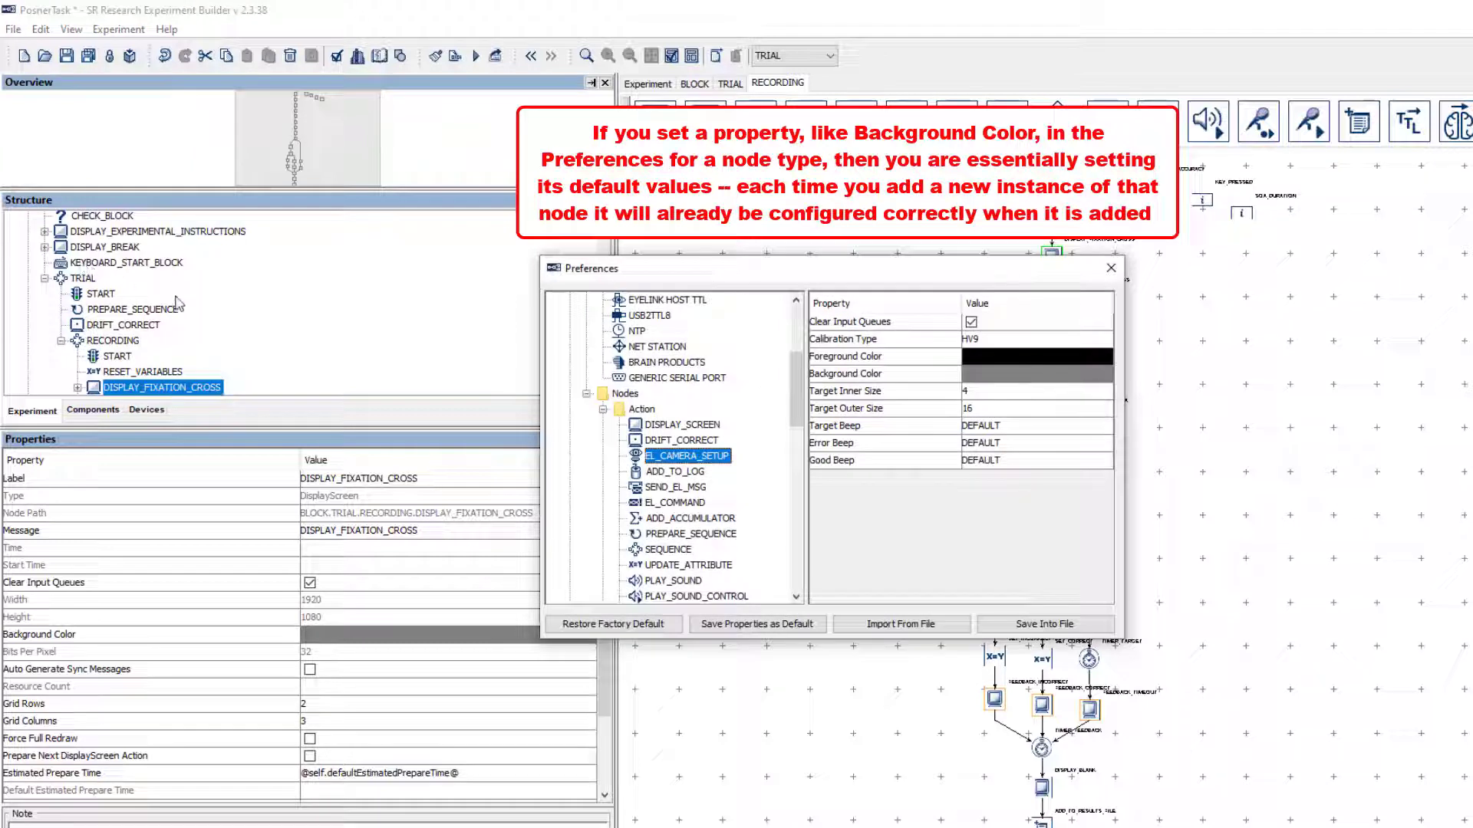
left_click(711, 428)
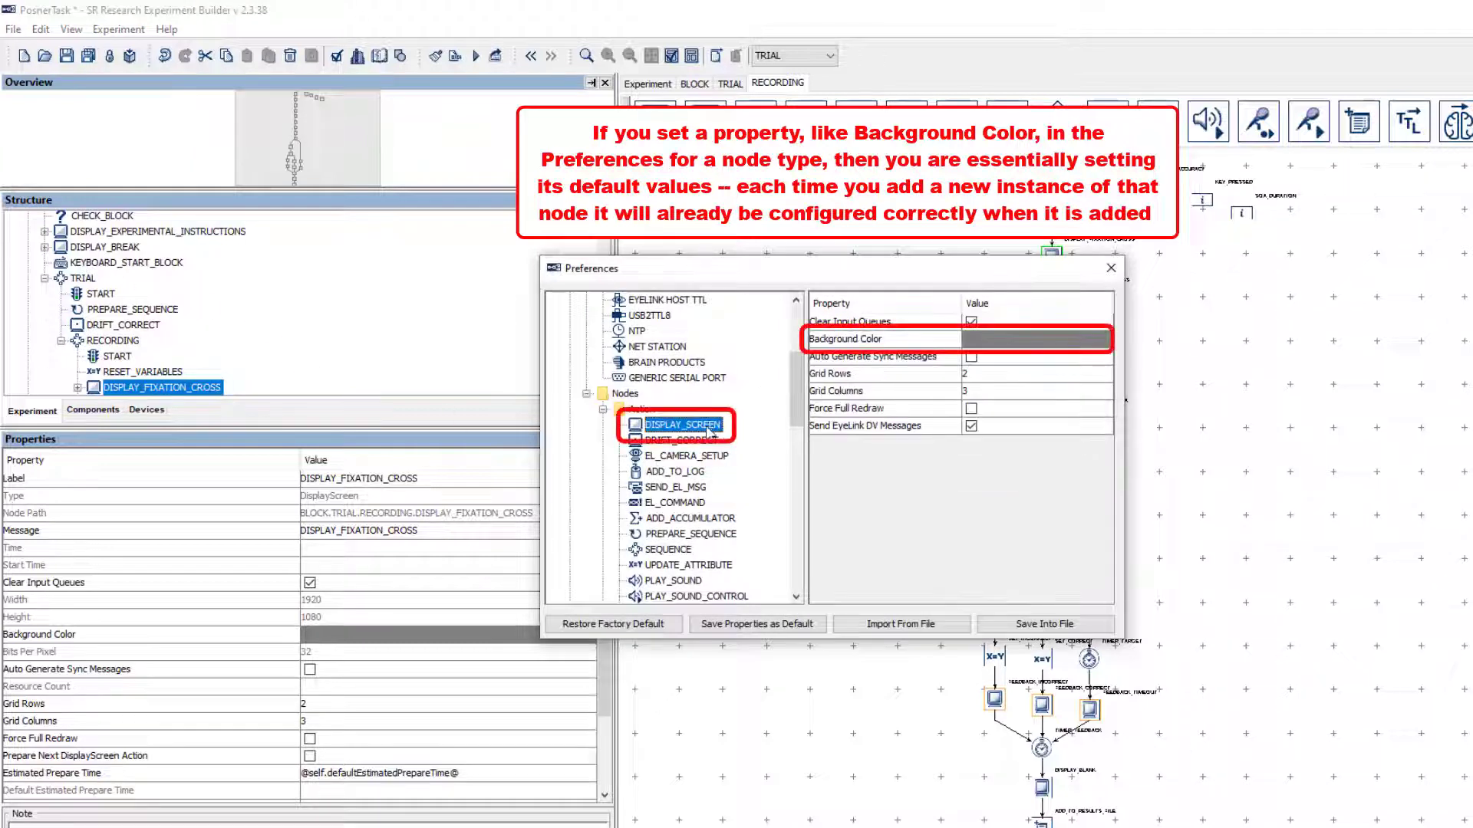
left_click(701, 443)
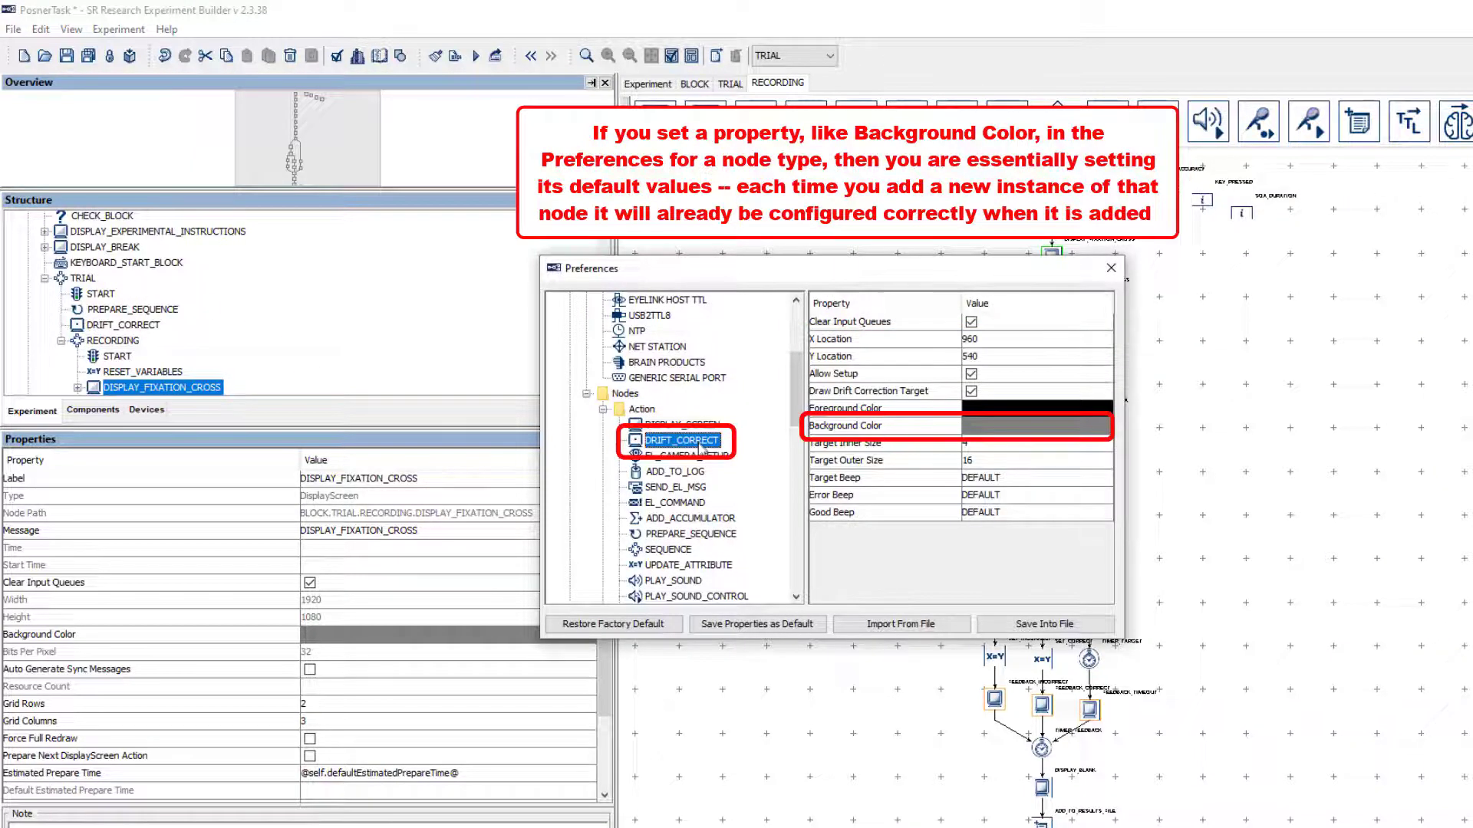
left_click(701, 458)
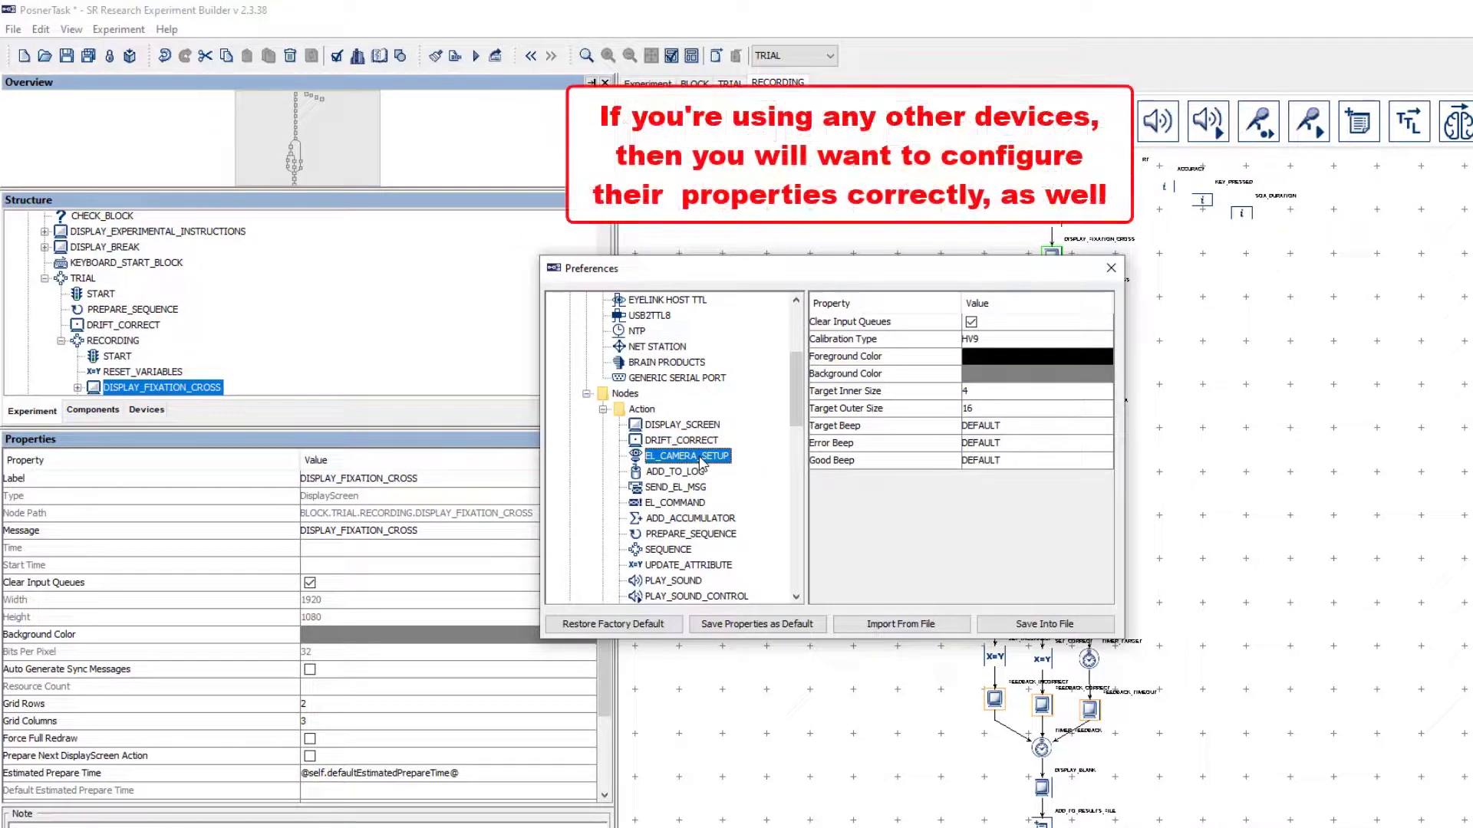
- Choose DirectX as the audio driver of the AUDIO device in the Preferences
left_click_drag(794, 400, 799, 345)
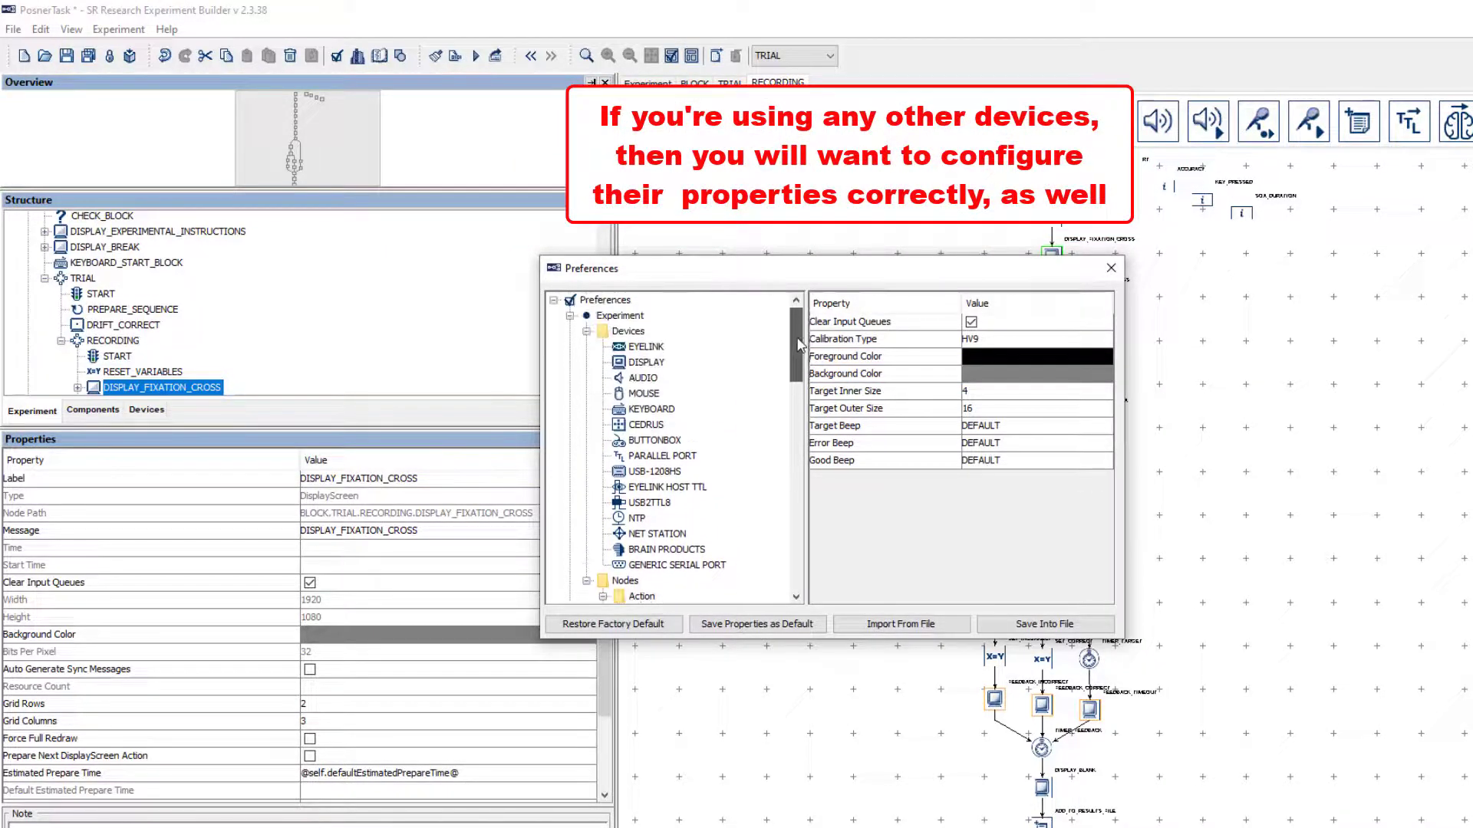
left_click(642, 378)
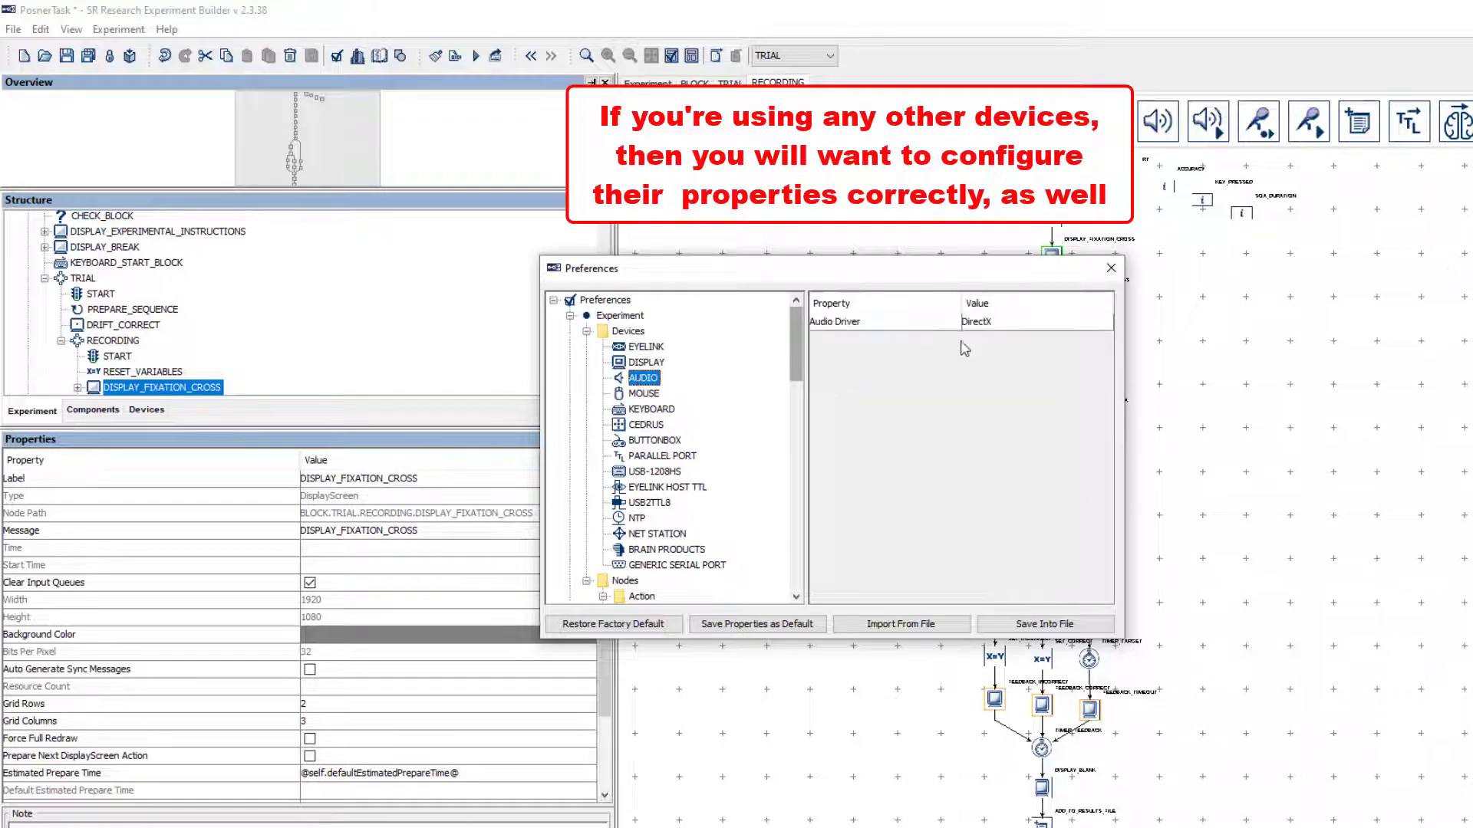
left_click(1005, 322)
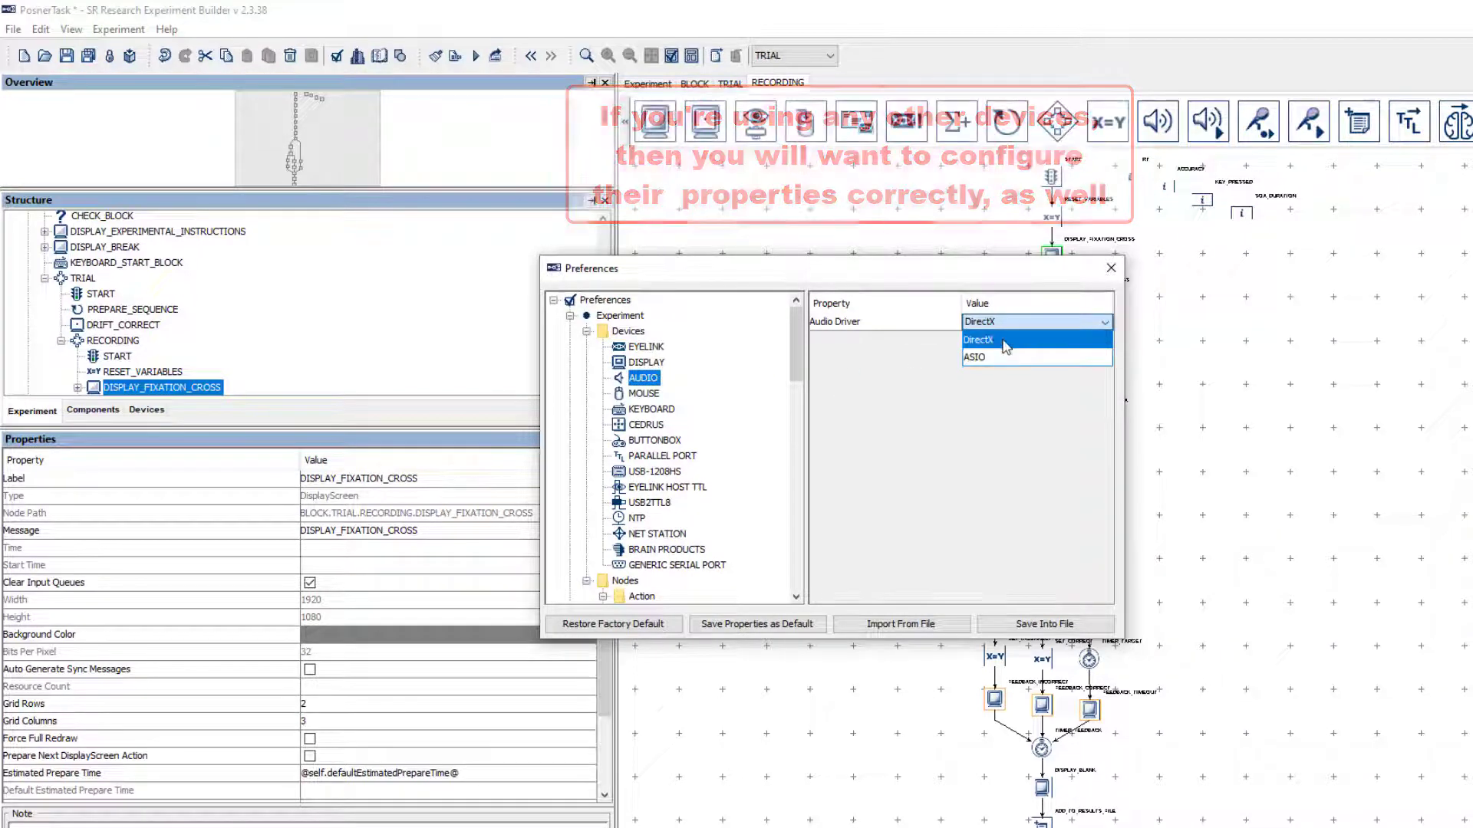
left_click(1001, 342)
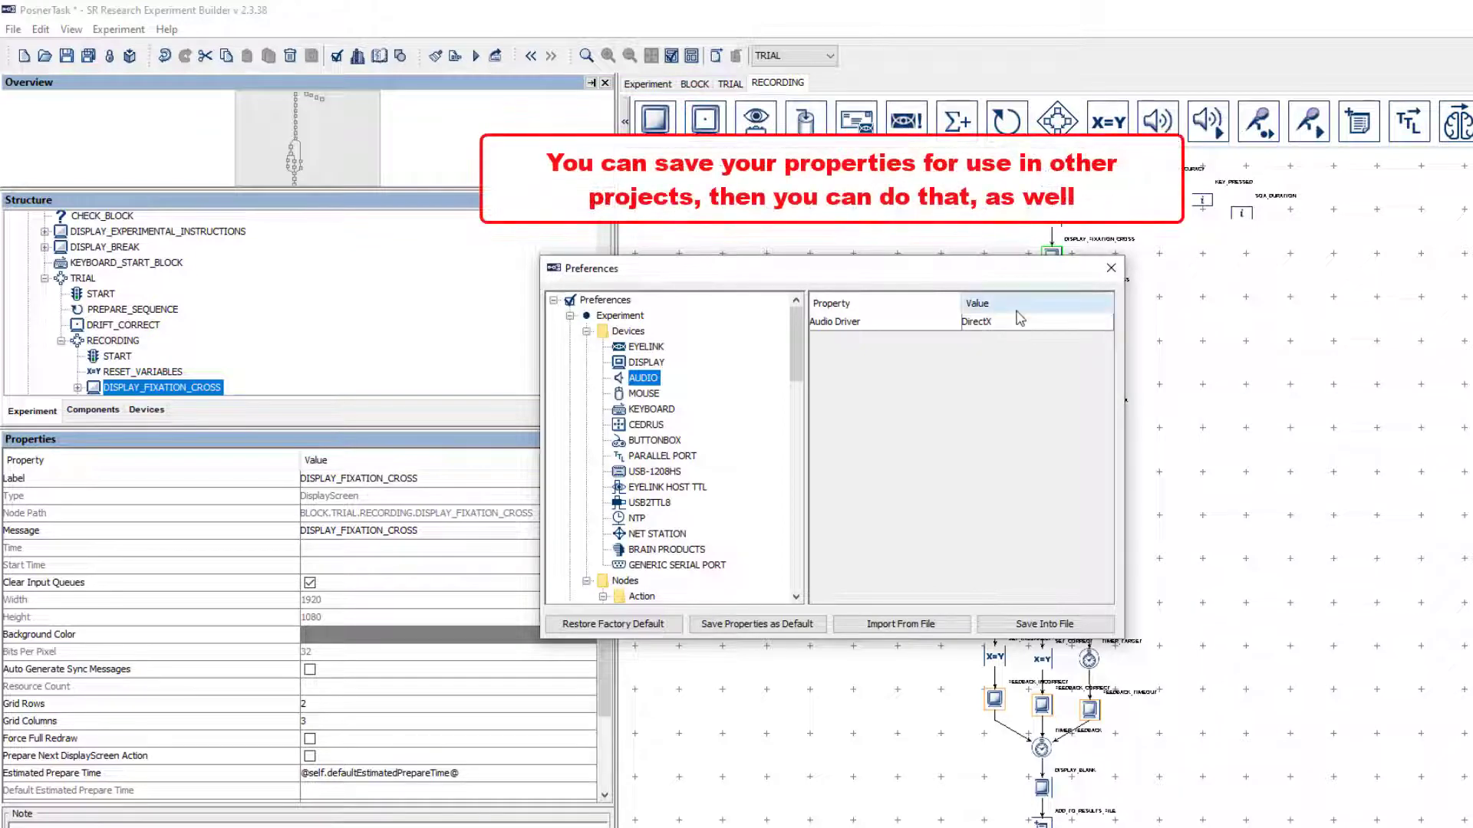